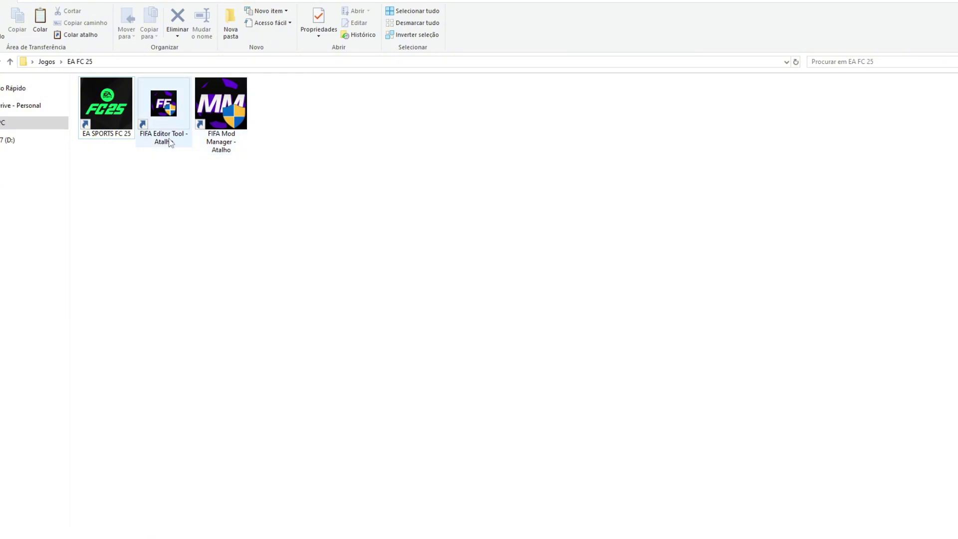
# Select the FIFA Editor Tool shortcut in the Jogos > EA FC 25 folder.
pyautogui.click(167, 143)
# Launch FIFA Editor Tool and list the 63 language files in Legacy Explorer's data/loc folder, enlarging the pane.
pyautogui.doubleClick(170, 144)
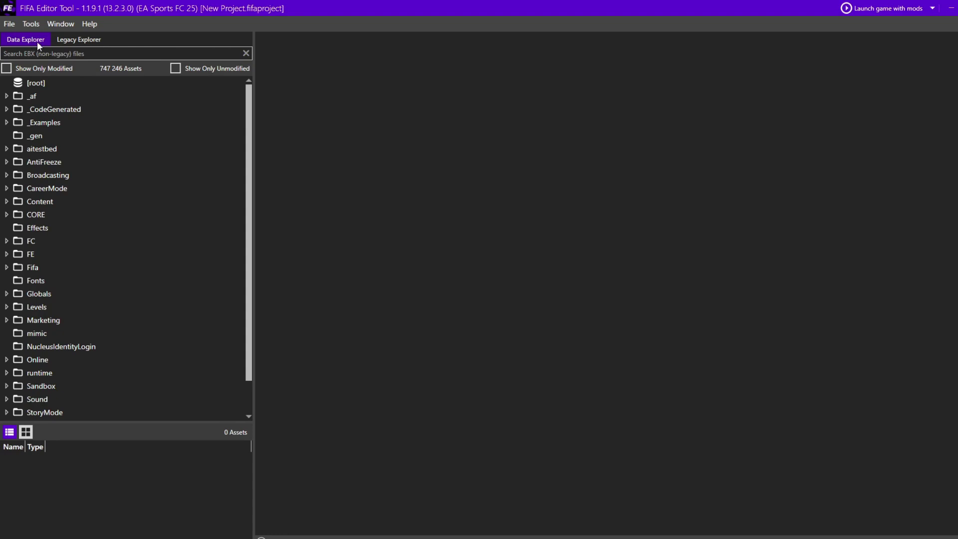
pyautogui.click(73, 42)
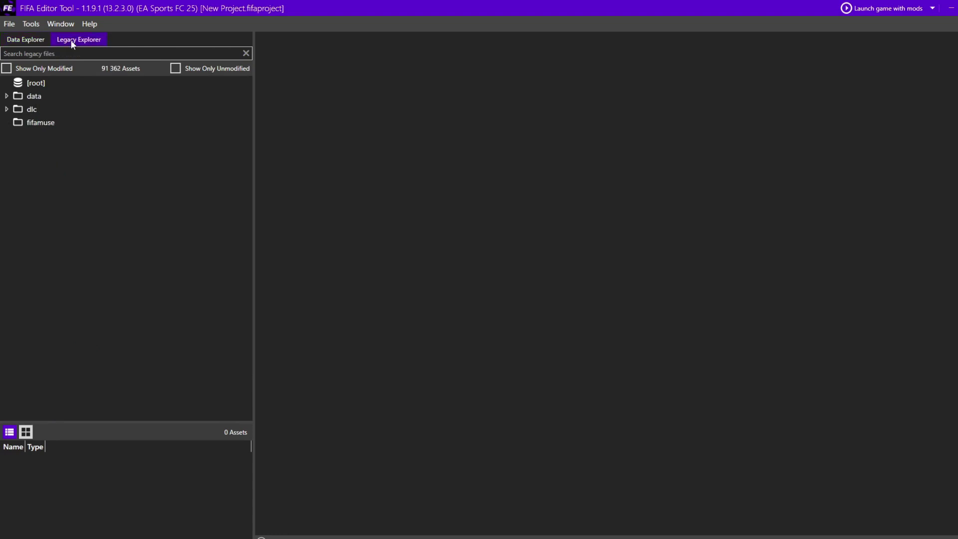
pyautogui.click(7, 97)
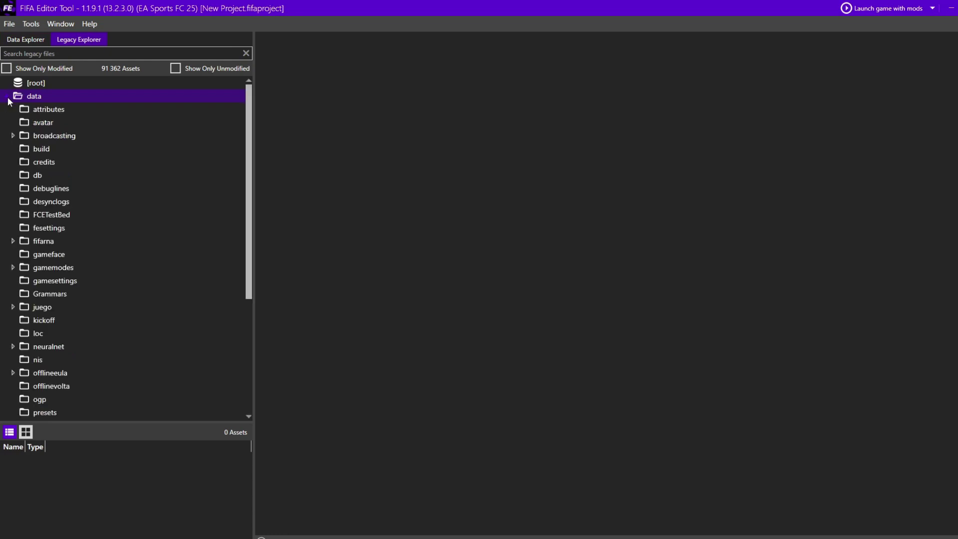
pyautogui.scroll(-2, 27, 129)
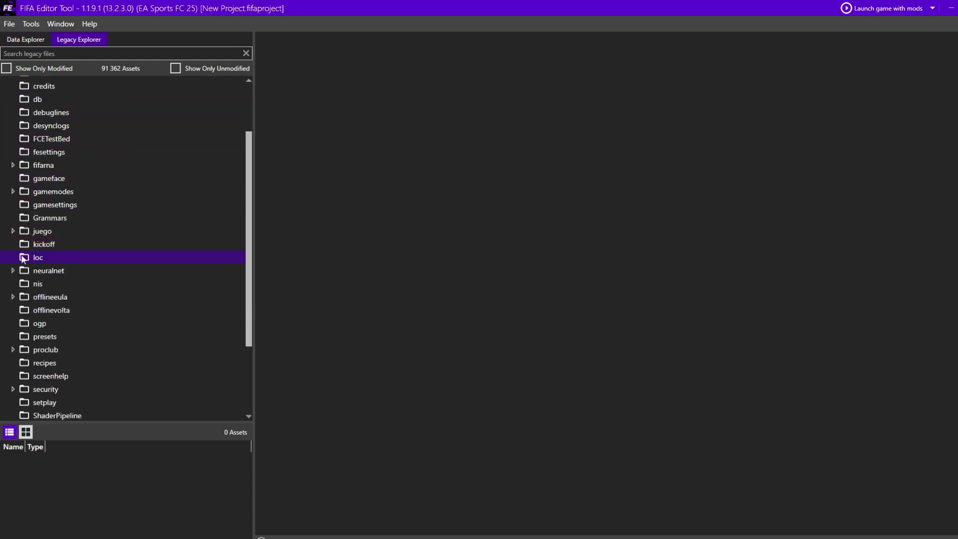
pyautogui.click(60, 259)
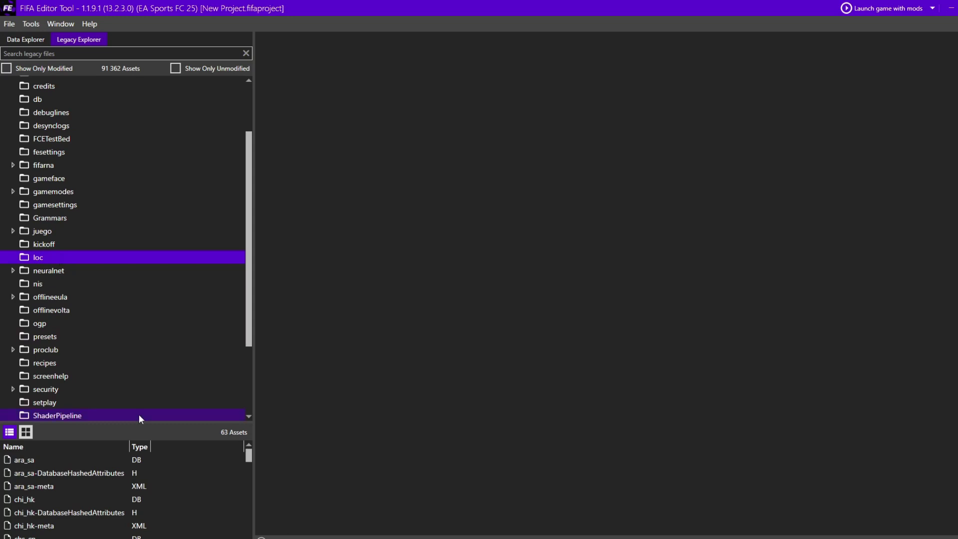
pyautogui.moveTo(135, 423); pyautogui.dragTo(133, 231)
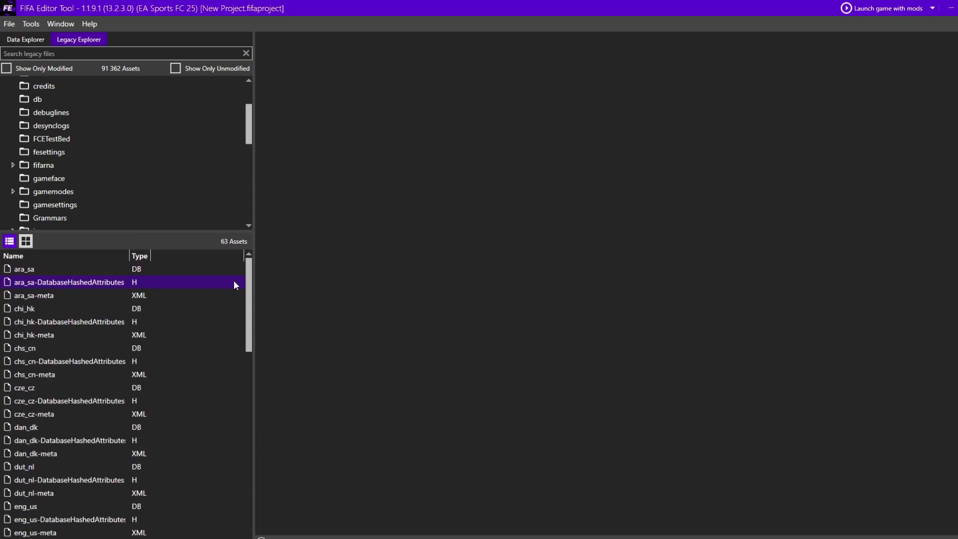
pyautogui.moveTo(251, 274); pyautogui.dragTo(228, 410)
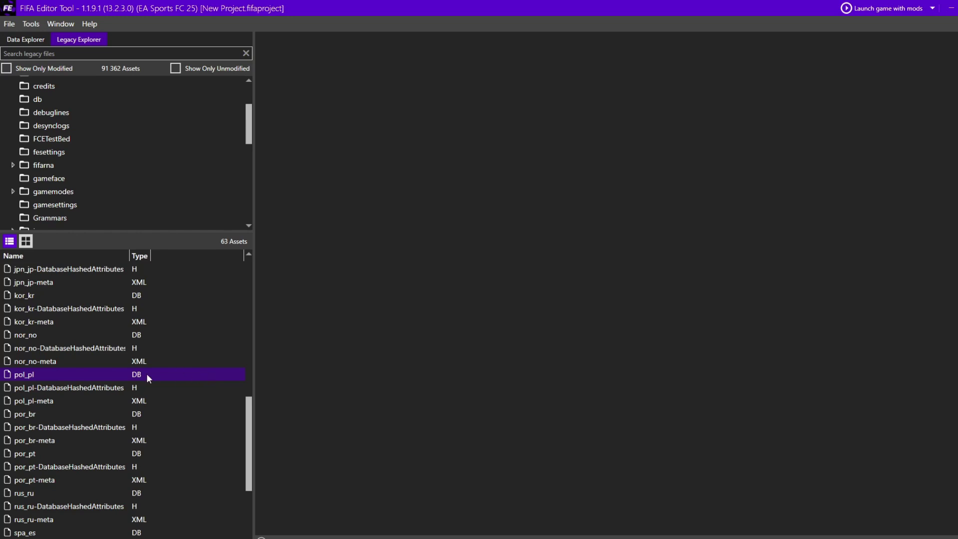
# Try selecting the tur_tr, swe_se and spa_mx three-file groups in the loc list.
pyautogui.click(133, 402)
pyautogui.scroll(-4, 127, 417)
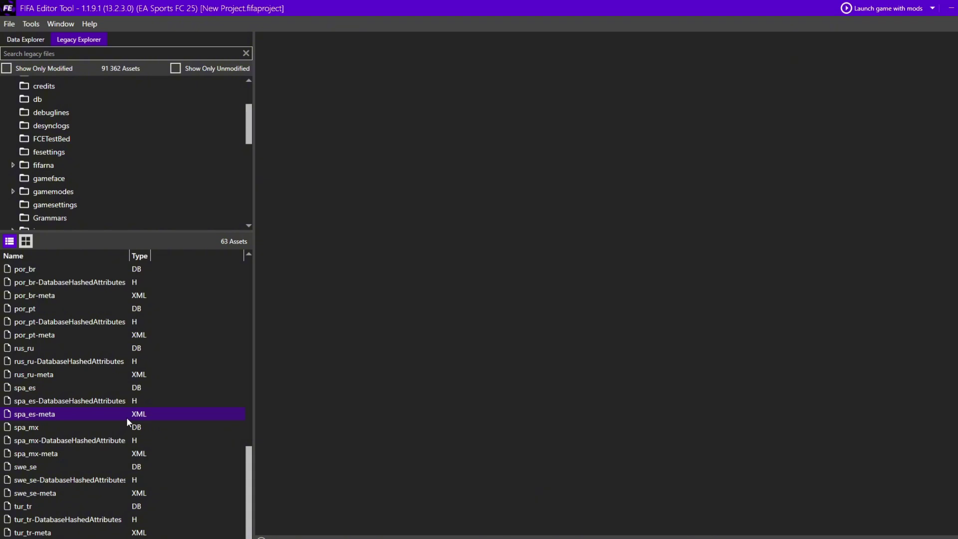
pyautogui.click(51, 504)
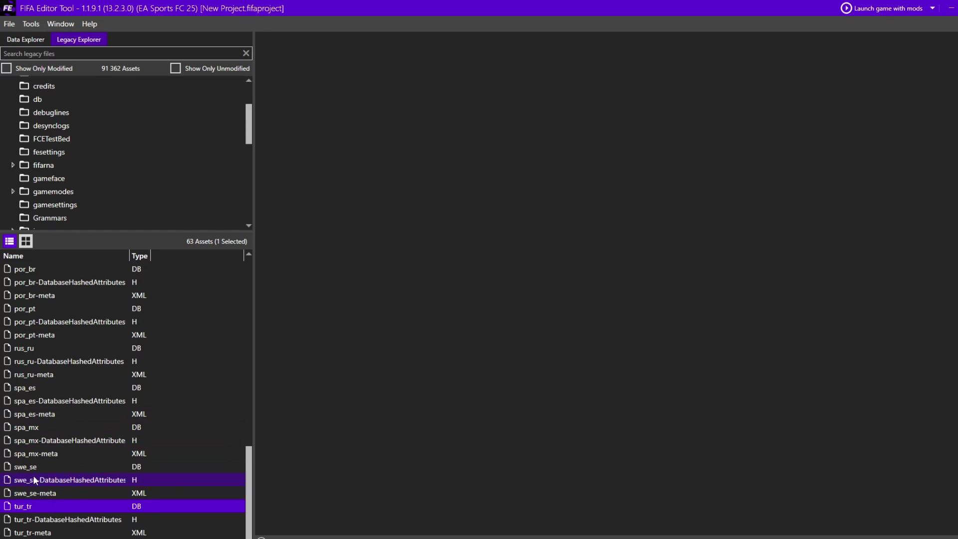
pyautogui.keyDown('shift'); pyautogui.click(30, 532); pyautogui.keyUp('shift')
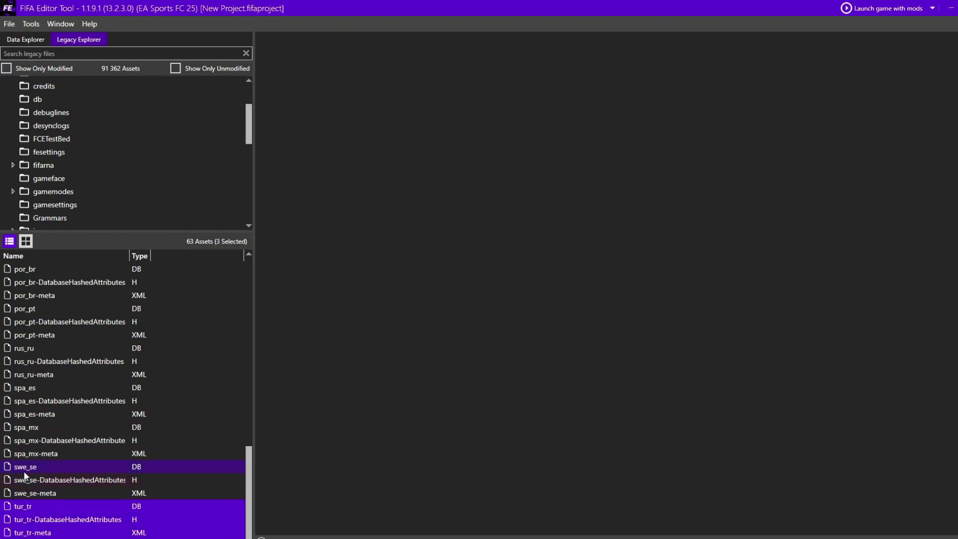
pyautogui.click(24, 470)
pyautogui.keyDown('shift'); pyautogui.click(22, 496); pyautogui.keyUp('shift')
pyautogui.click(28, 428)
pyautogui.keyDown('shift'); pyautogui.click(29, 454); pyautogui.keyUp('shift')
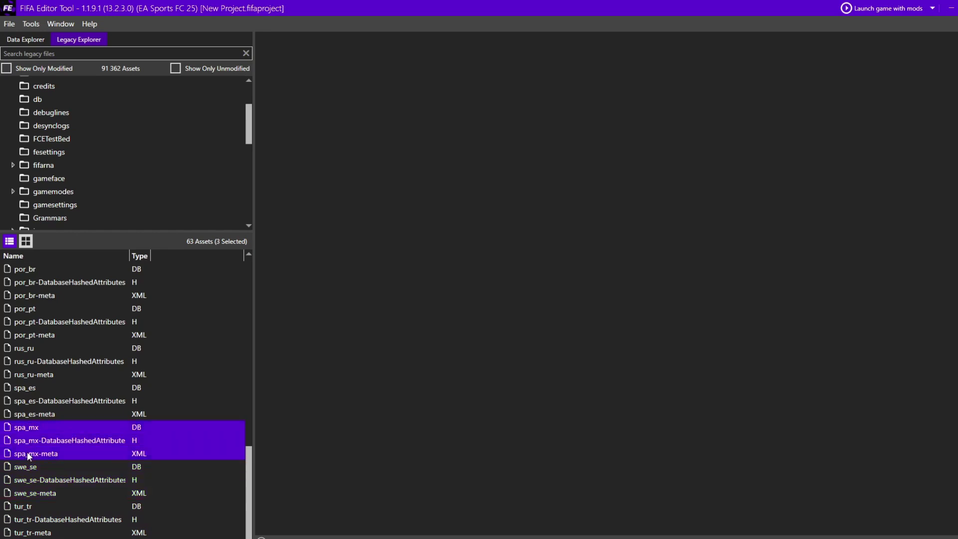
# Select the spa_es group, then settle on the three rus_ru files.
pyautogui.click(32, 391)
pyautogui.keyDown('shift'); pyautogui.click(39, 417); pyautogui.keyUp('shift')
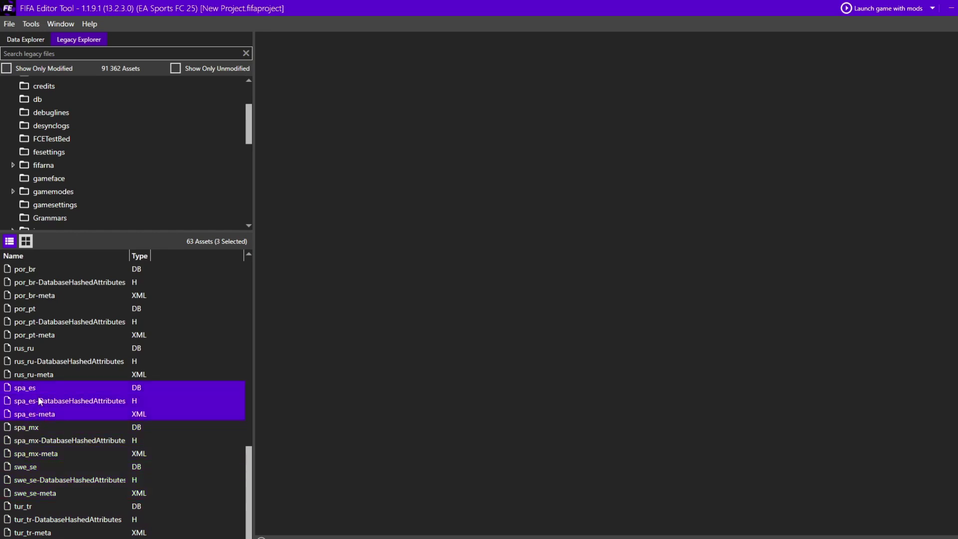
pyautogui.keyDown('shift'); pyautogui.click(28, 347); pyautogui.keyUp('shift')
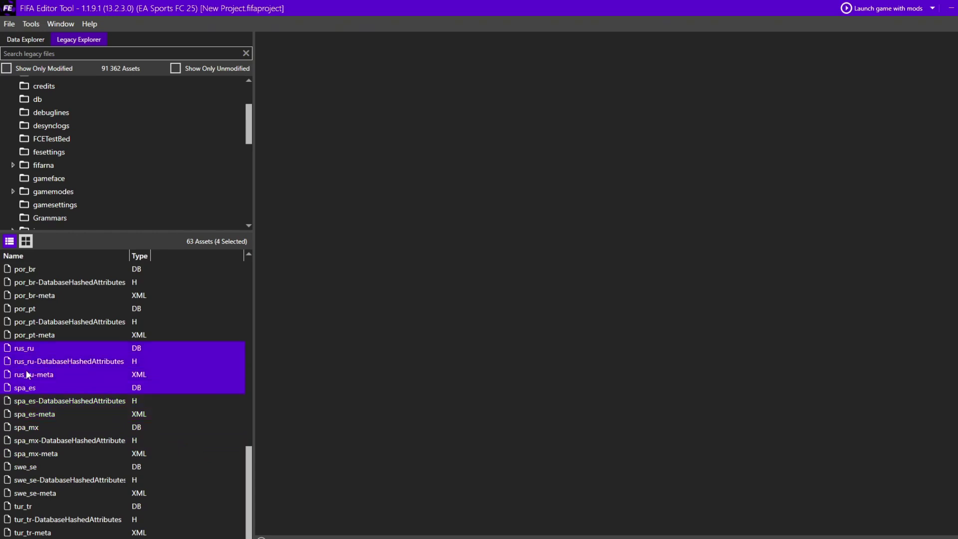
pyautogui.click(30, 348)
pyautogui.keyDown('shift'); pyautogui.click(34, 373); pyautogui.keyUp('shift')
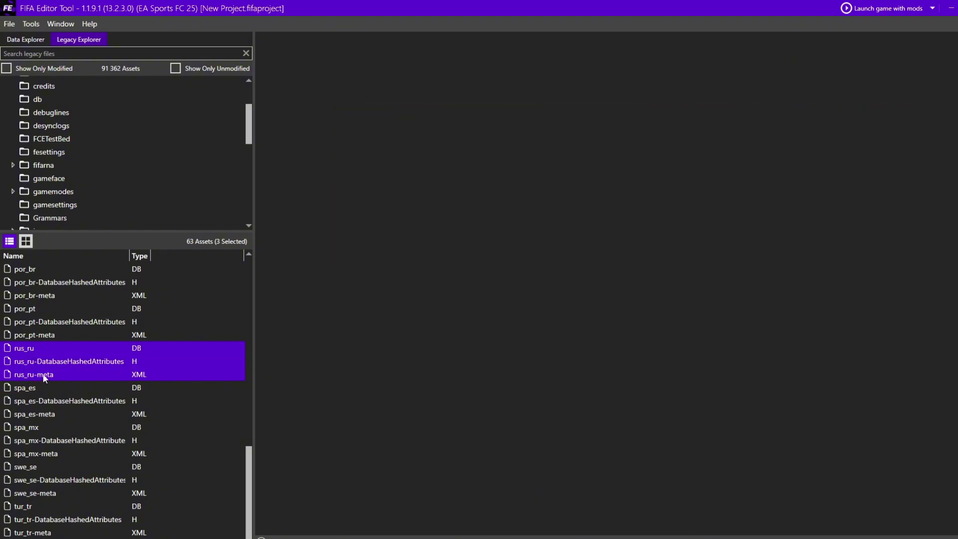
# Open the rus_ru database and inspect LanguageStrings2's string ids and Russian source texts.
pyautogui.doubleClick(139, 365)
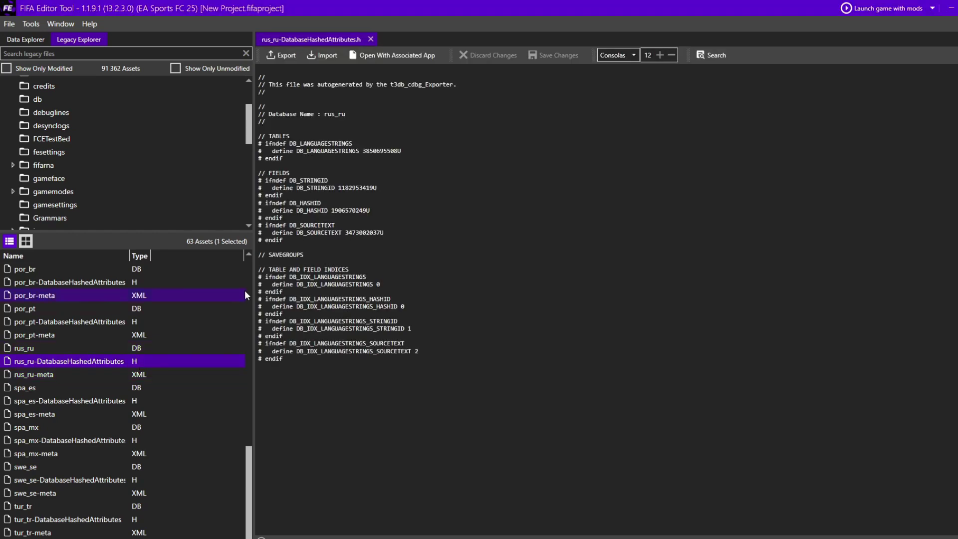
pyautogui.click(370, 39)
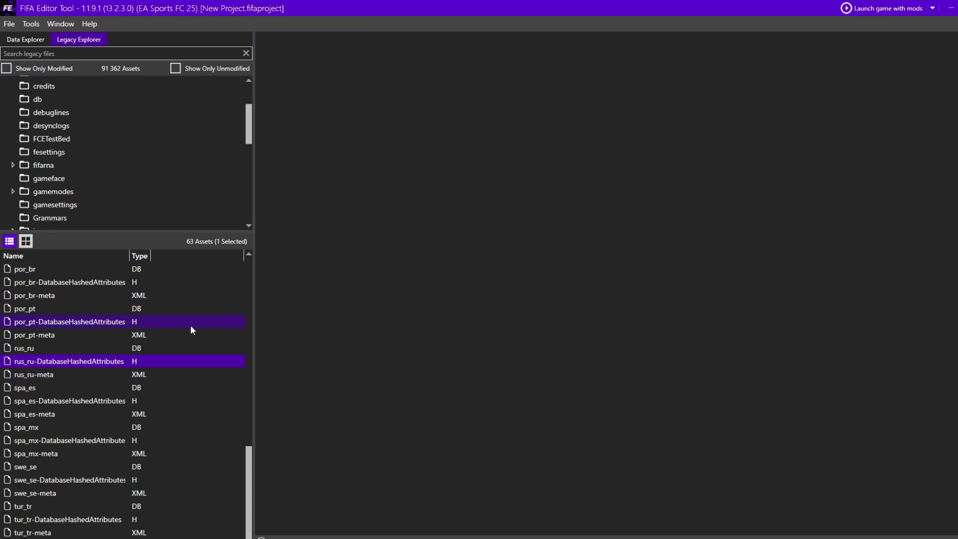
pyautogui.doubleClick(153, 345)
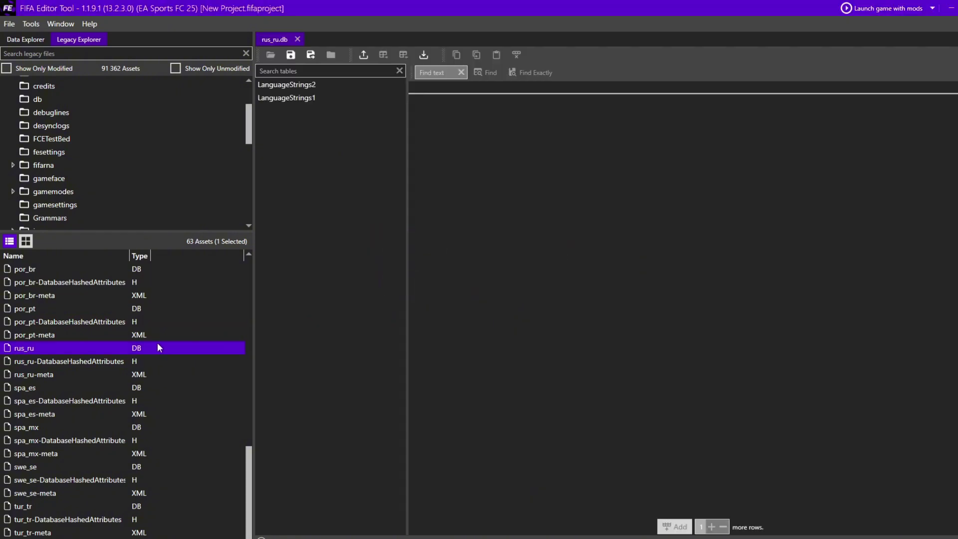
pyautogui.click(316, 86)
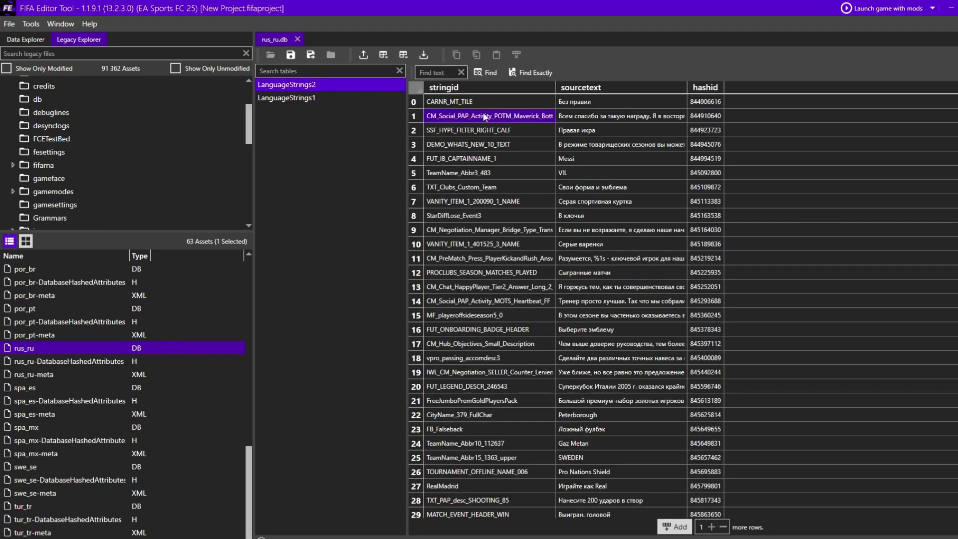
pyautogui.click(463, 105)
pyautogui.click(466, 173)
pyautogui.click(563, 101)
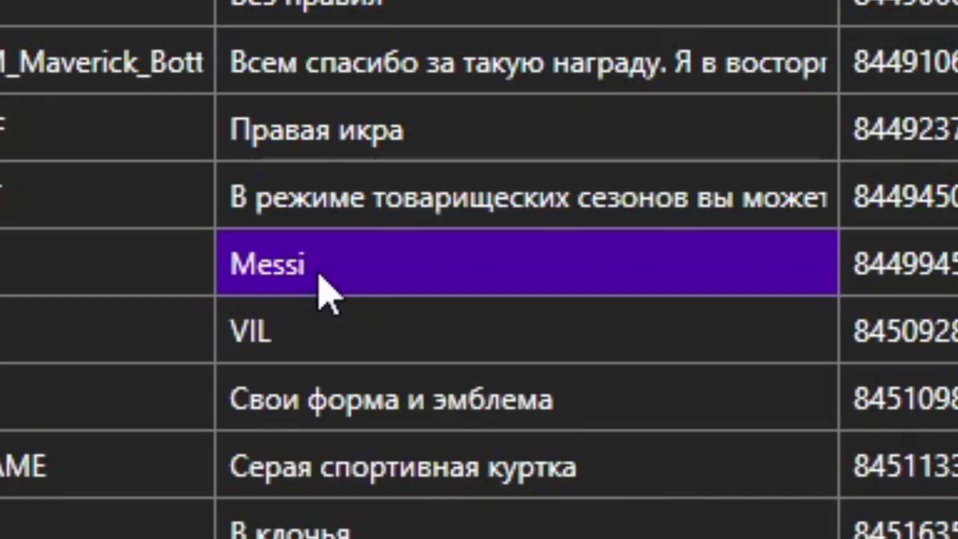
pyautogui.click(168, 223)
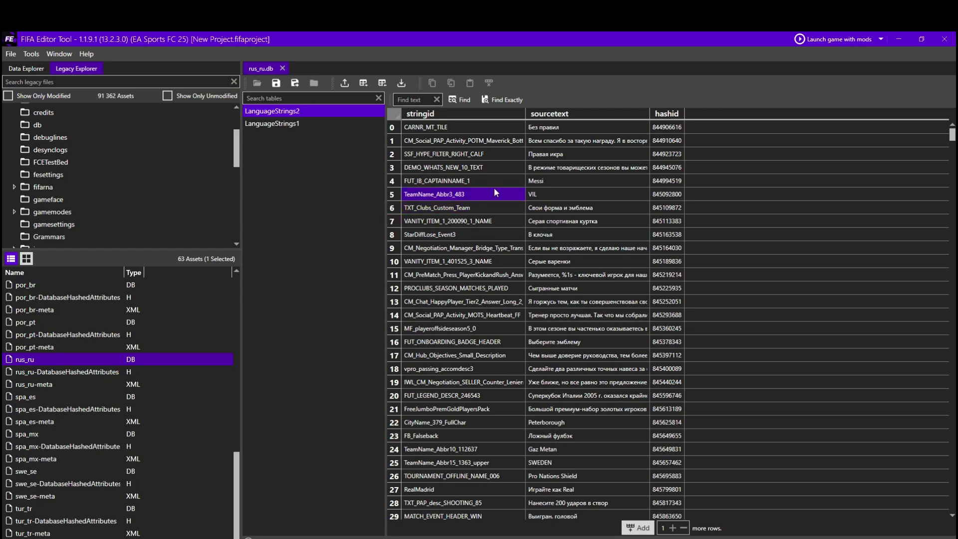
# Replace Messi with Ronaldo in row 4's sourcetext of the rus_ru LanguageStrings2 table.
pyautogui.doubleClick(538, 180)
pyautogui.write('3')
pyautogui.press('BackSpace')
pyautogui.write('Ronaldo')
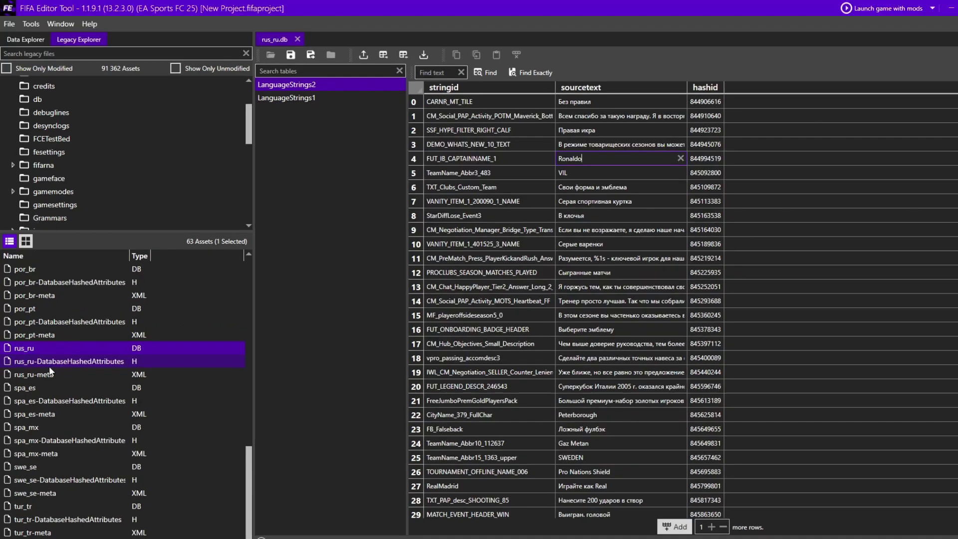
pyautogui.keyDown('shift'); pyautogui.click(45, 378); pyautogui.keyUp('shift')
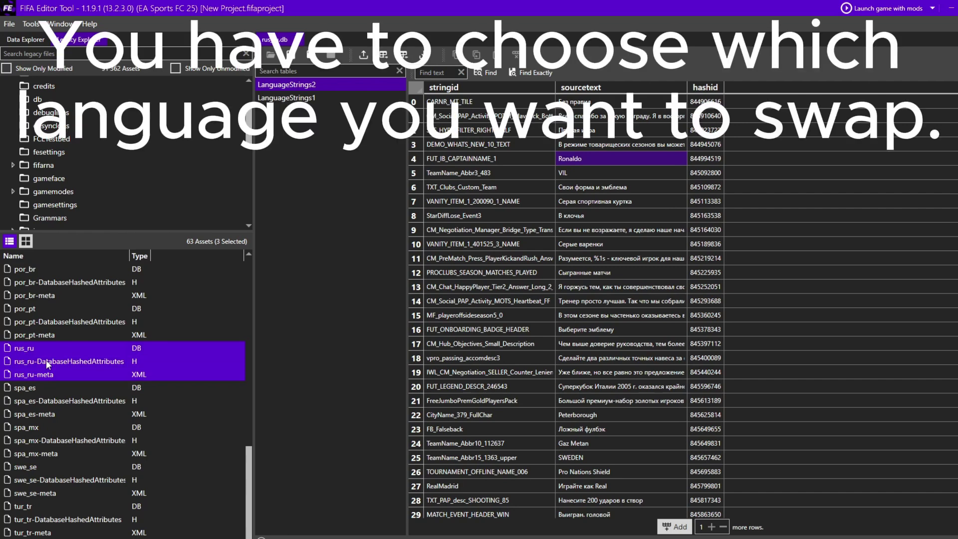
# Open the rus_ru hashed-attributes header and rus_ru-meta XML in tabs.
pyautogui.scroll(1, 46, 372)
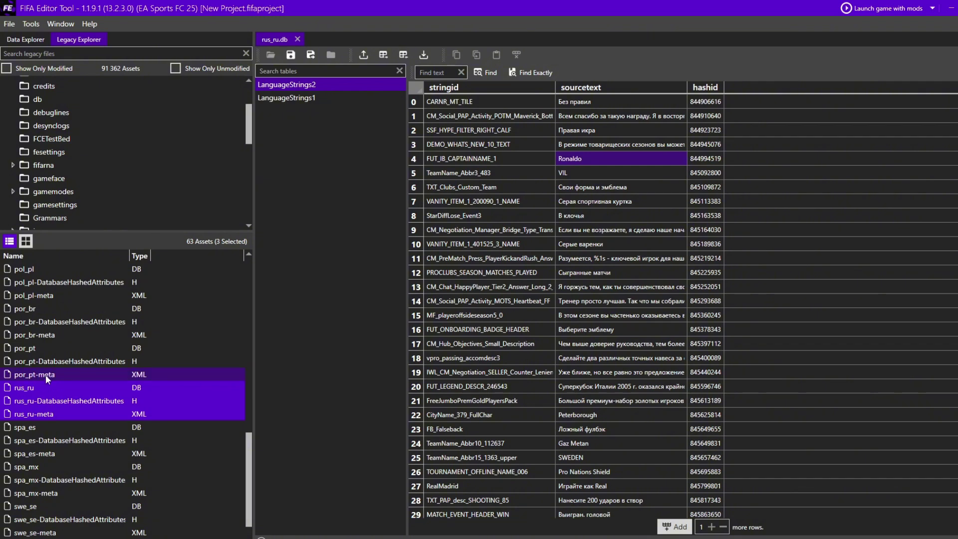
pyautogui.scroll(-1, 44, 364)
pyautogui.click(42, 354)
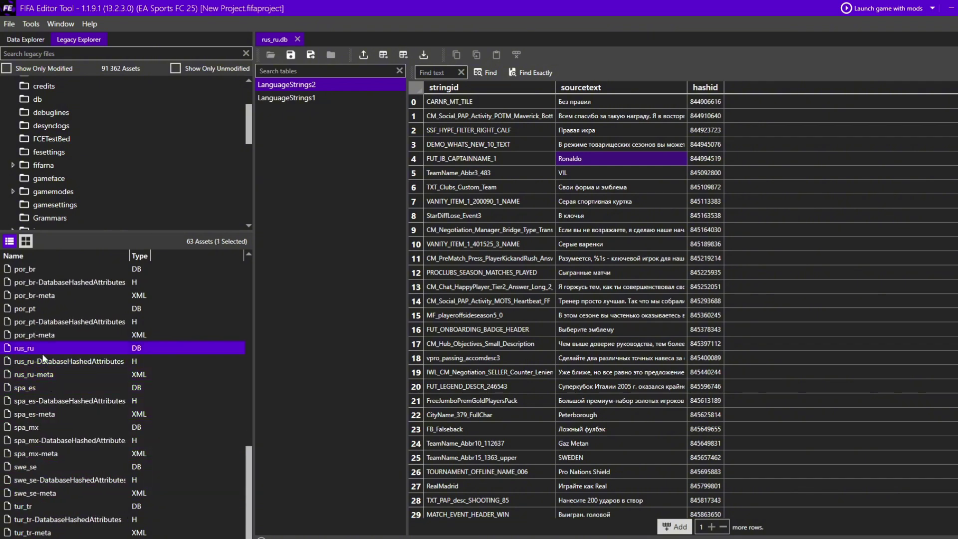
pyautogui.doubleClick(46, 362)
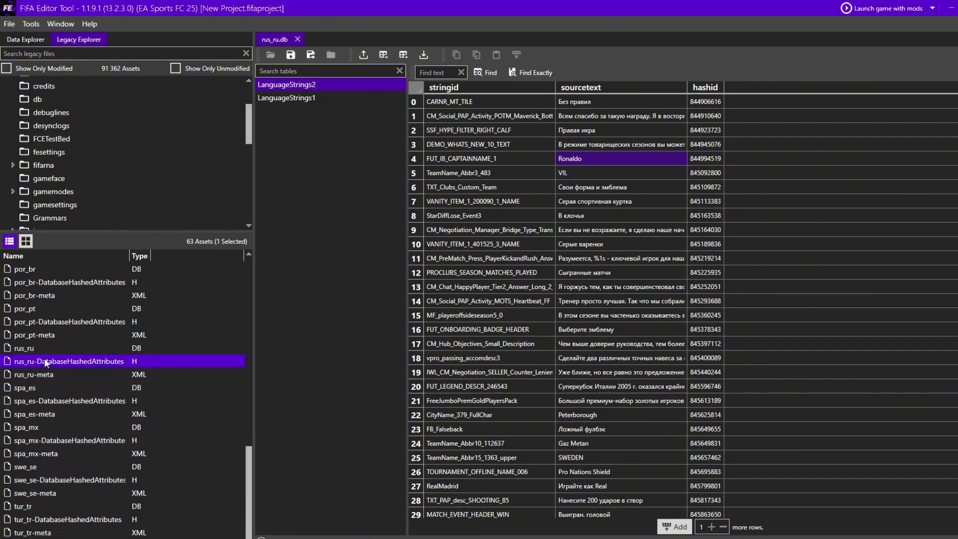
pyautogui.doubleClick(43, 375)
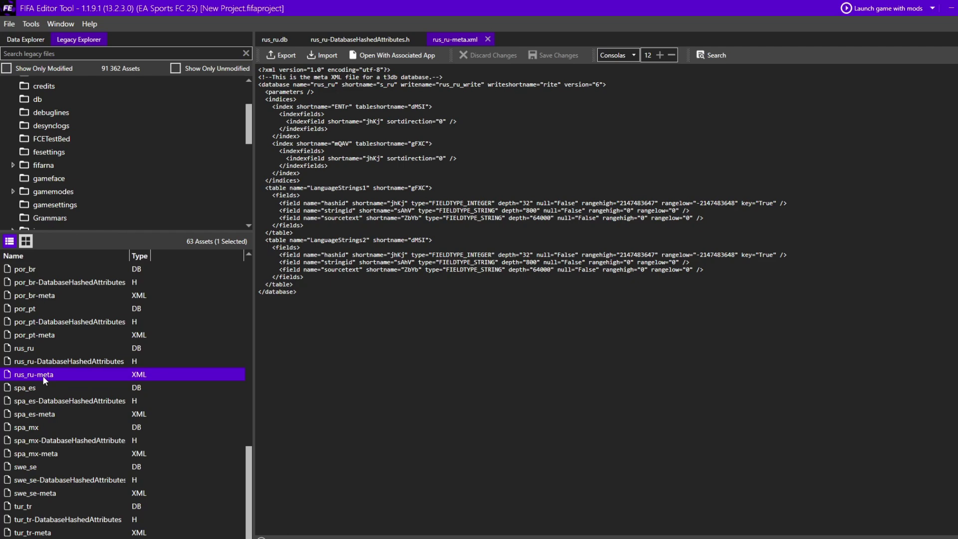
# Open the por_pt meta XML, hashed-attributes header and database for comparison.
pyautogui.scroll(1, 43, 375)
pyautogui.click(51, 375)
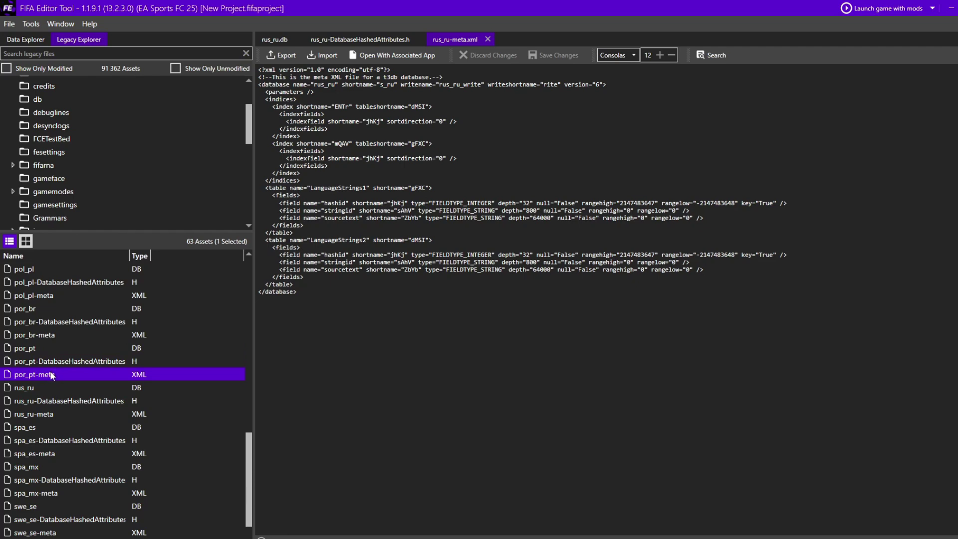
pyautogui.doubleClick(52, 375)
pyautogui.doubleClick(51, 361)
pyautogui.doubleClick(51, 348)
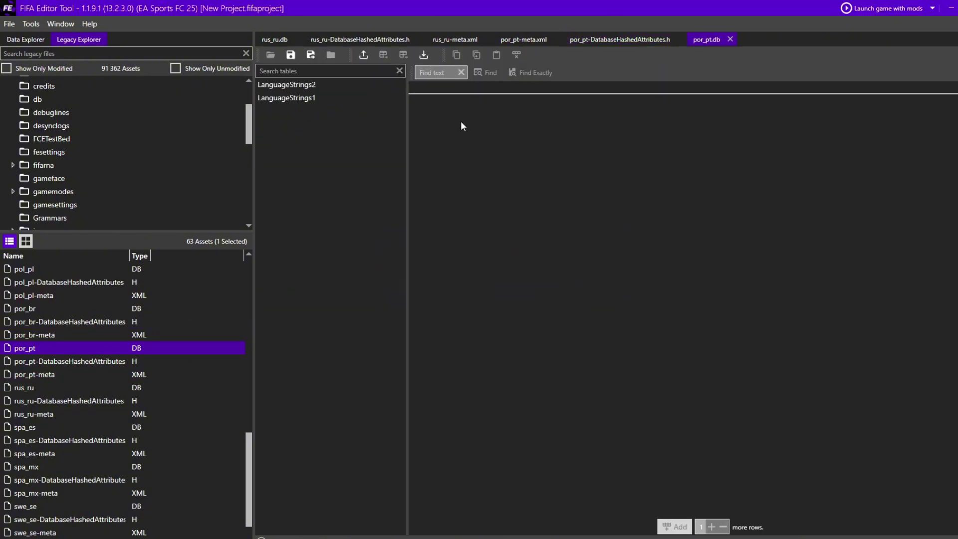
# Export the por_pt database into the EA FC 25 folder.
pyautogui.click(521, 39)
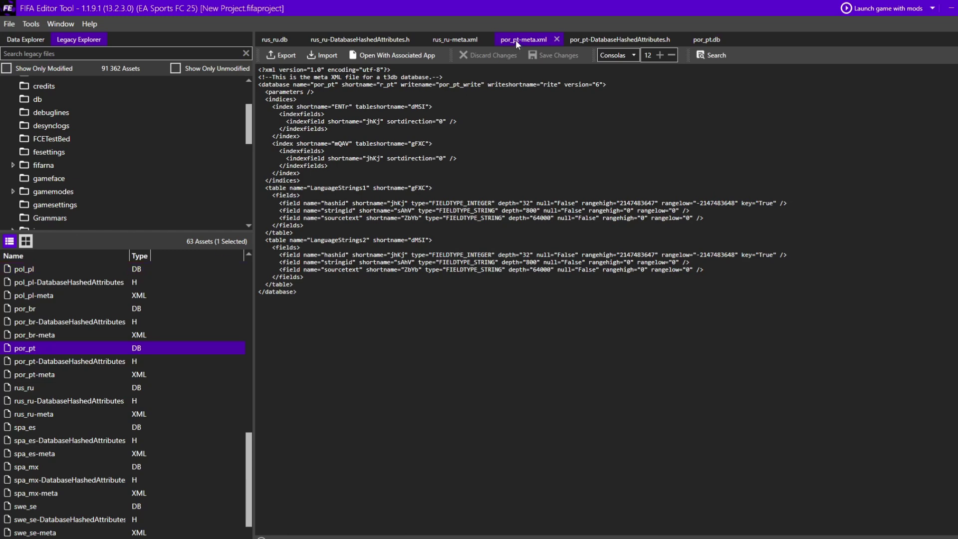
pyautogui.rightClick(516, 41)
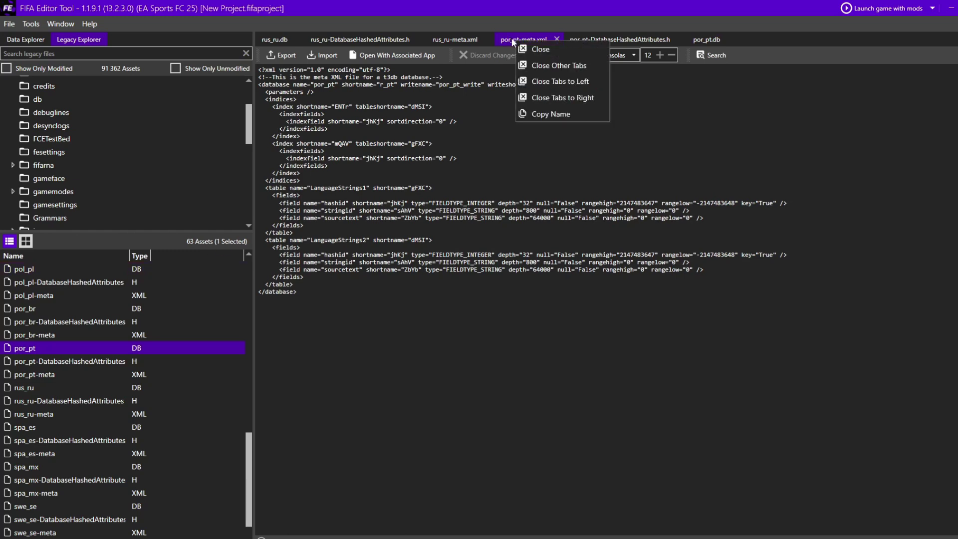
pyautogui.click(70, 345)
pyautogui.rightClick(37, 351)
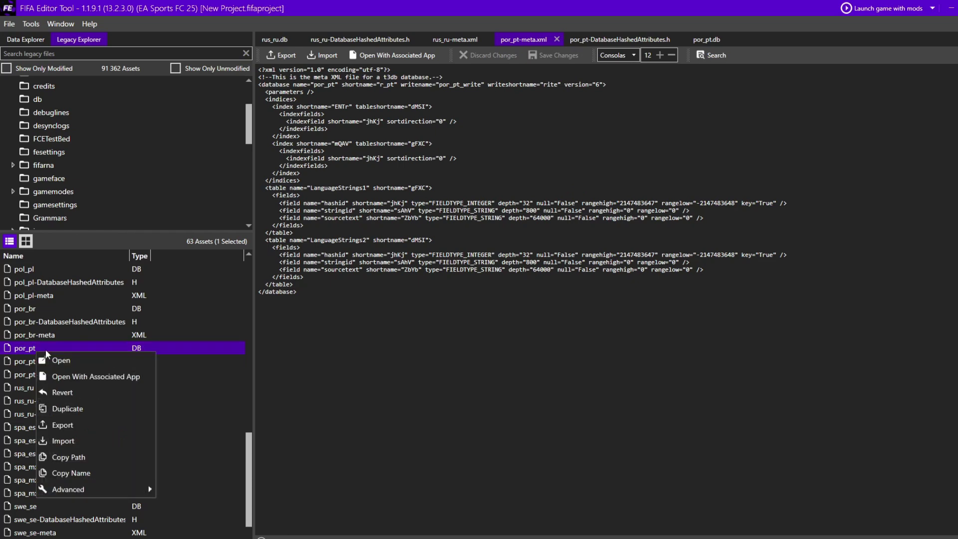
pyautogui.click(76, 426)
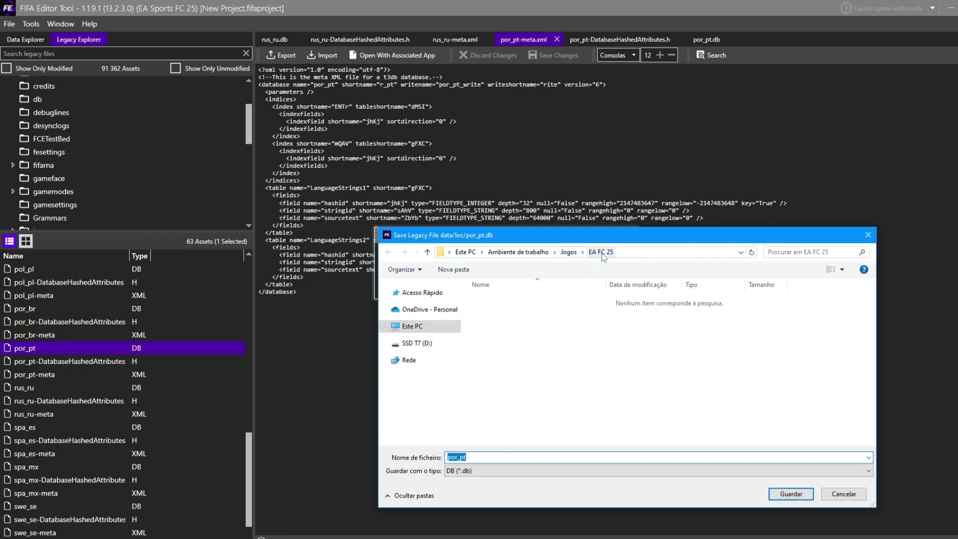
pyautogui.click(791, 494)
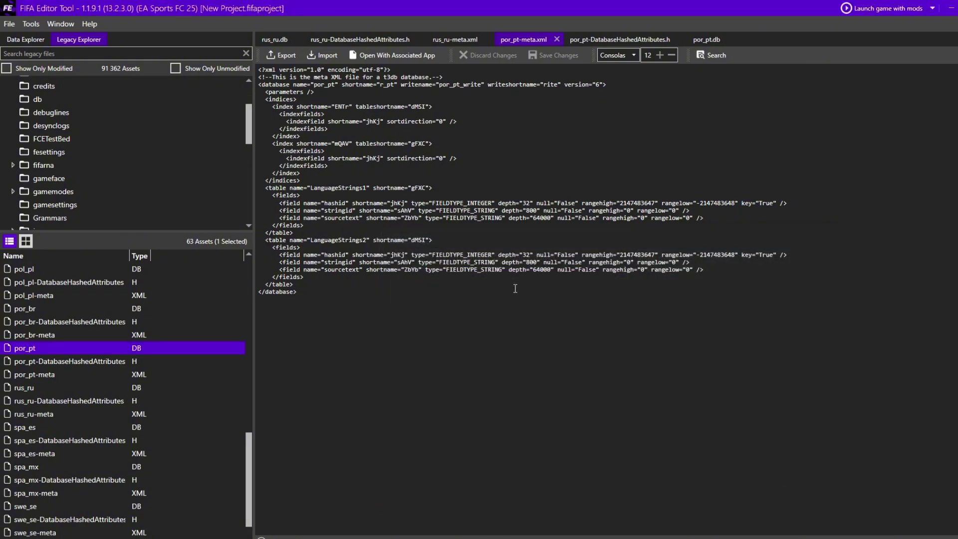
# Export the por_pt-DatabaseHashedAttributes header into the EA FC 25 folder.
pyautogui.click(104, 361)
pyautogui.rightClick(104, 362)
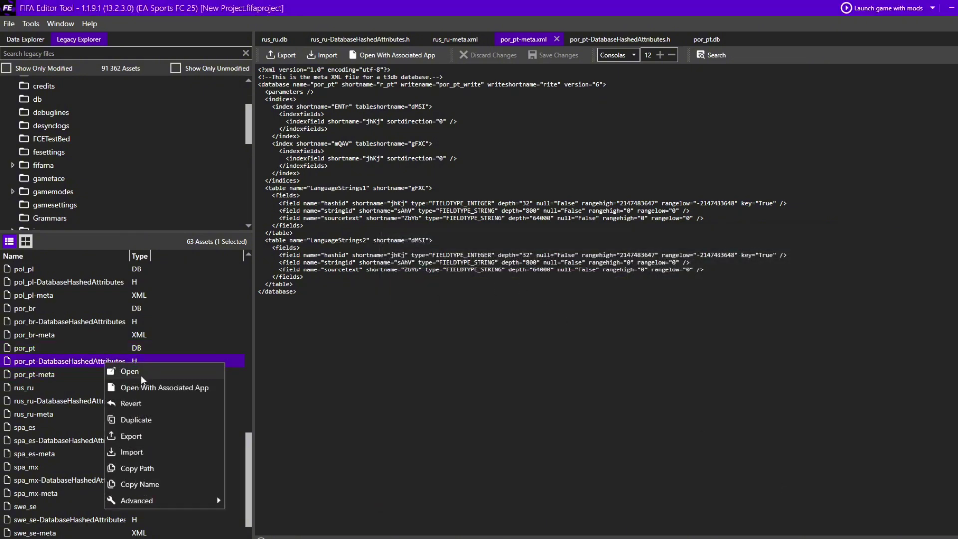
pyautogui.click(165, 435)
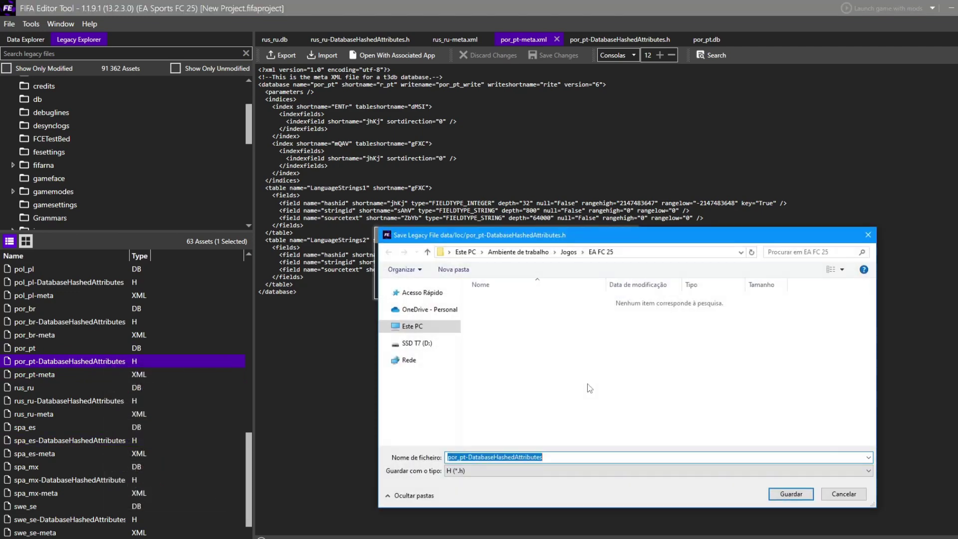
pyautogui.click(791, 494)
# Export the por_pt-meta XML into the EA FC 25 folder.
pyautogui.click(154, 371)
pyautogui.rightClick(154, 375)
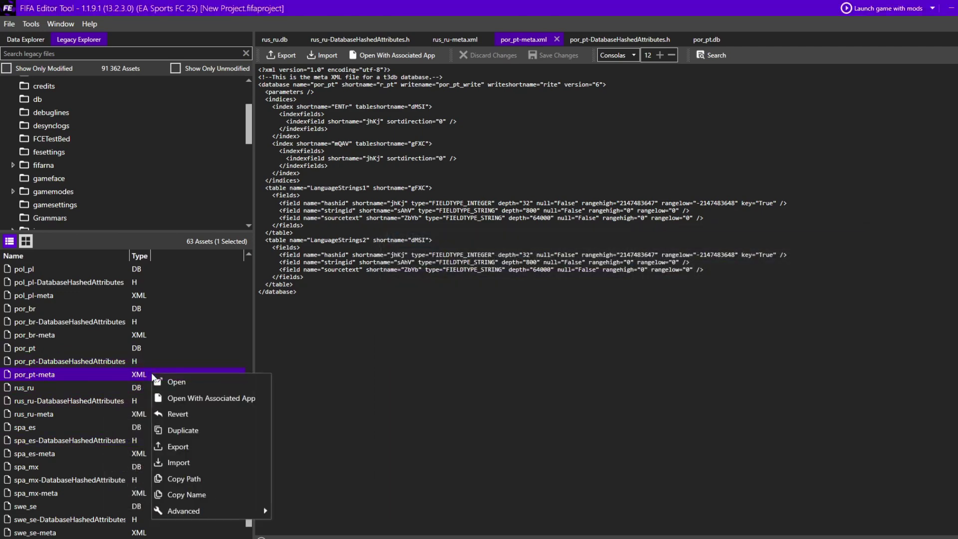
pyautogui.click(209, 447)
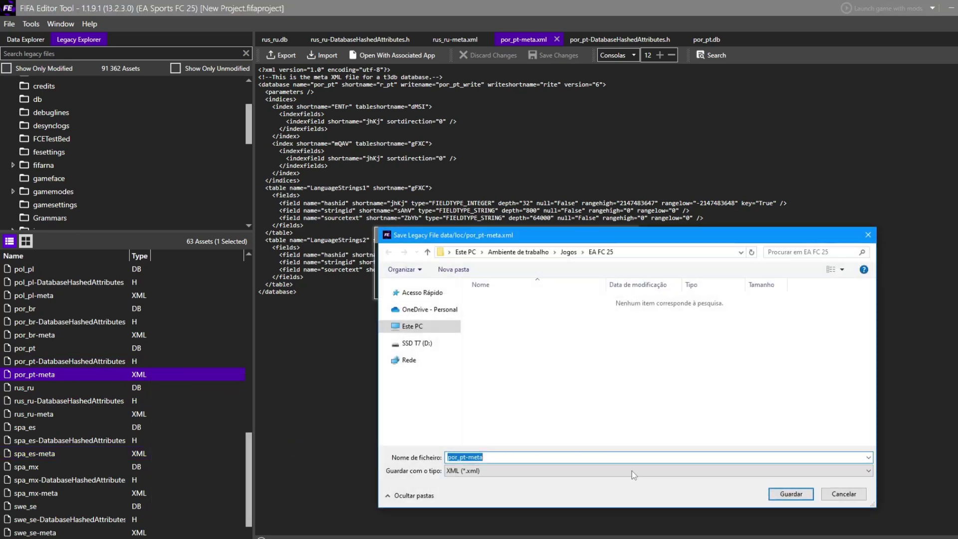
pyautogui.click(792, 493)
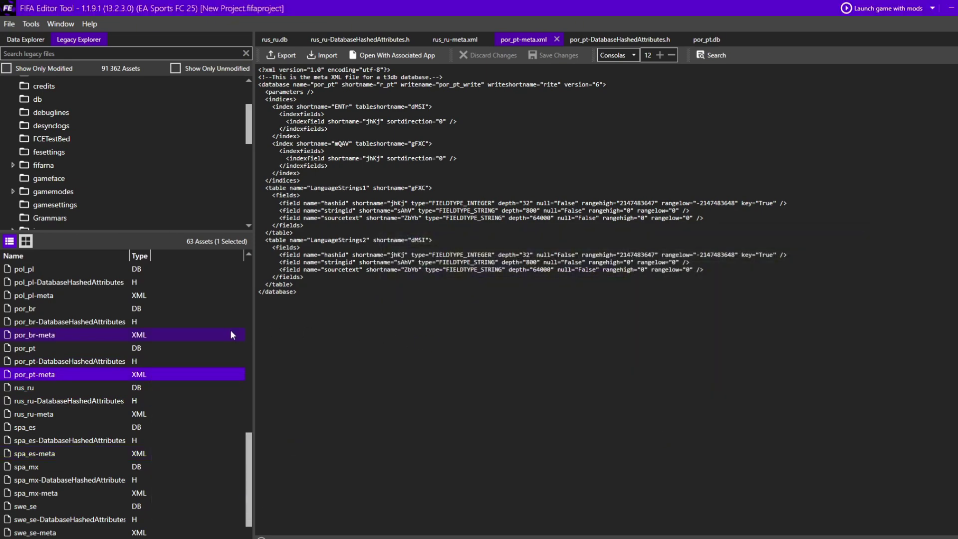
pyautogui.click(142, 350)
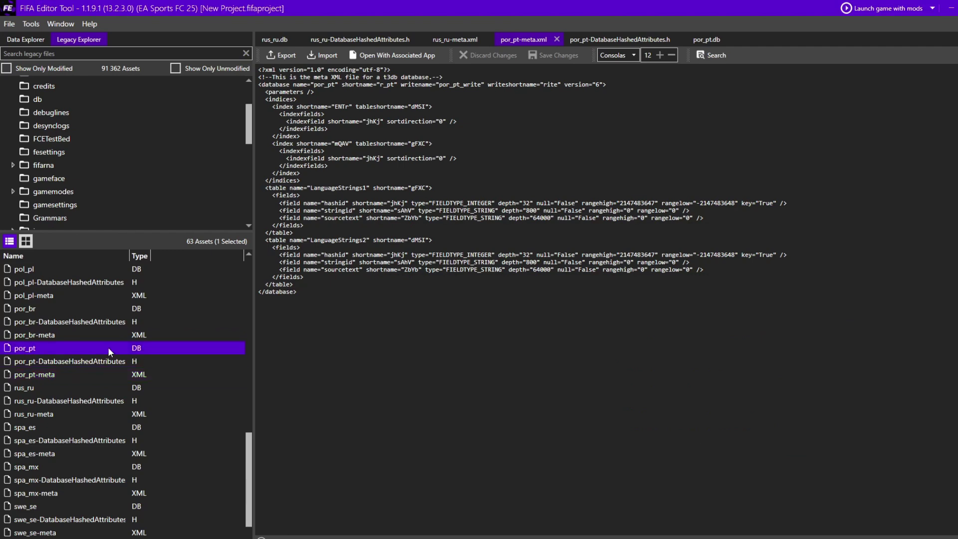
# Export por_pt's LanguageStrings2 table as a tab-separated text file.
pyautogui.doubleClick(109, 348)
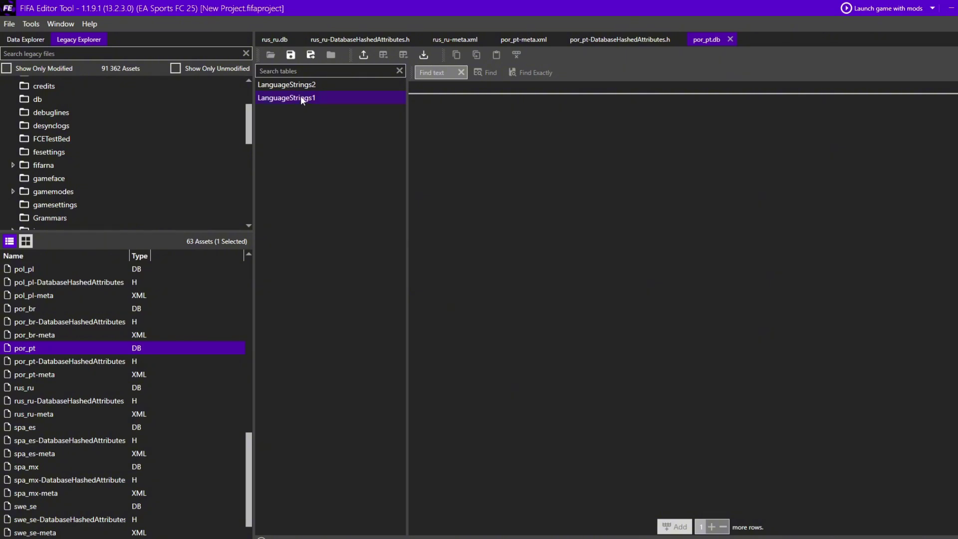
pyautogui.click(313, 86)
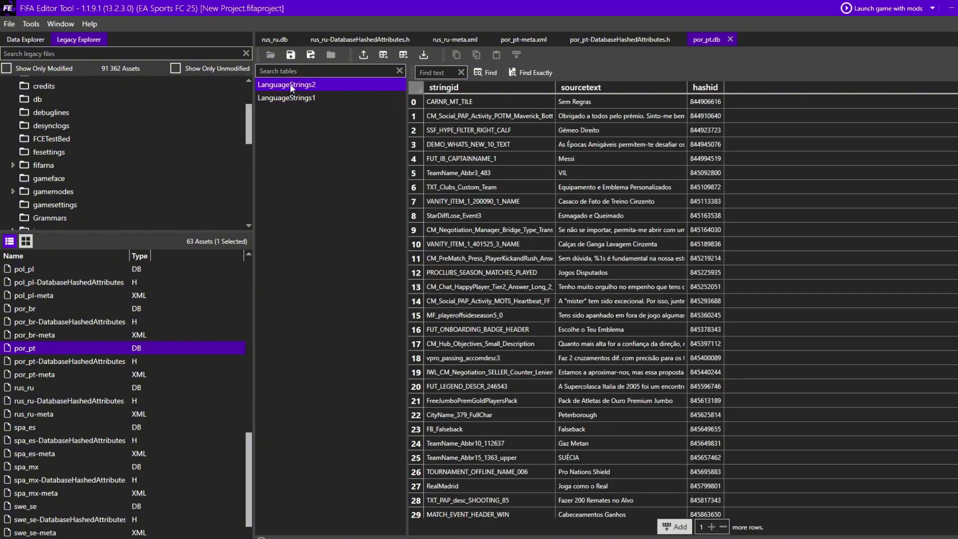
pyautogui.rightClick(297, 87)
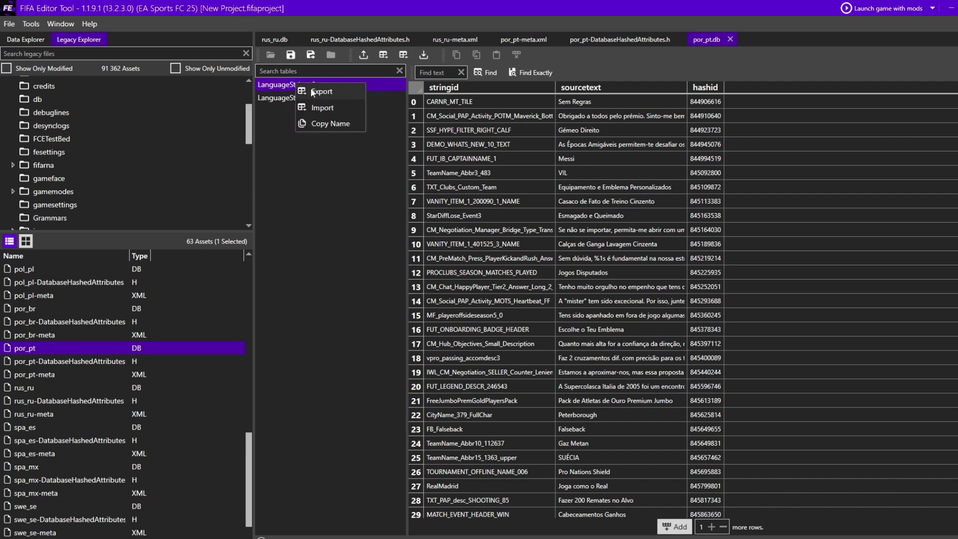
pyautogui.click(312, 92)
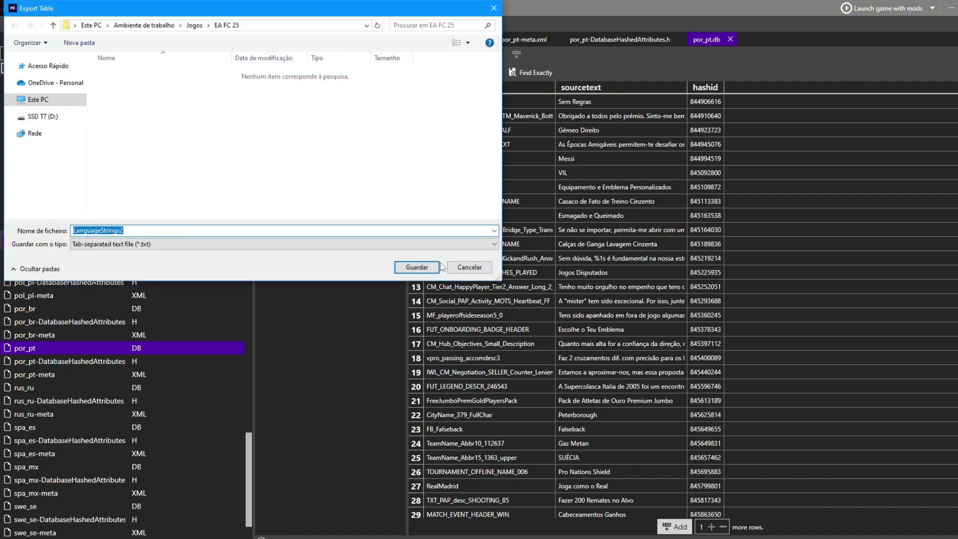
pyautogui.click(426, 268)
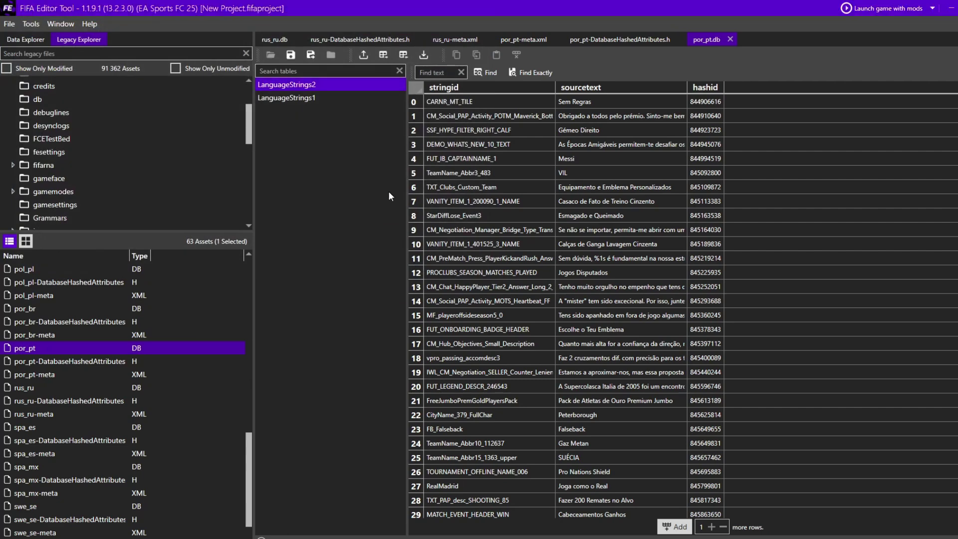
# Export por_pt's LanguageStrings1 table as a text file and check the EA FC 25 folder.
pyautogui.click(313, 97)
pyautogui.rightClick(313, 98)
pyautogui.click(302, 86)
pyautogui.click(285, 96)
pyautogui.rightClick(285, 96)
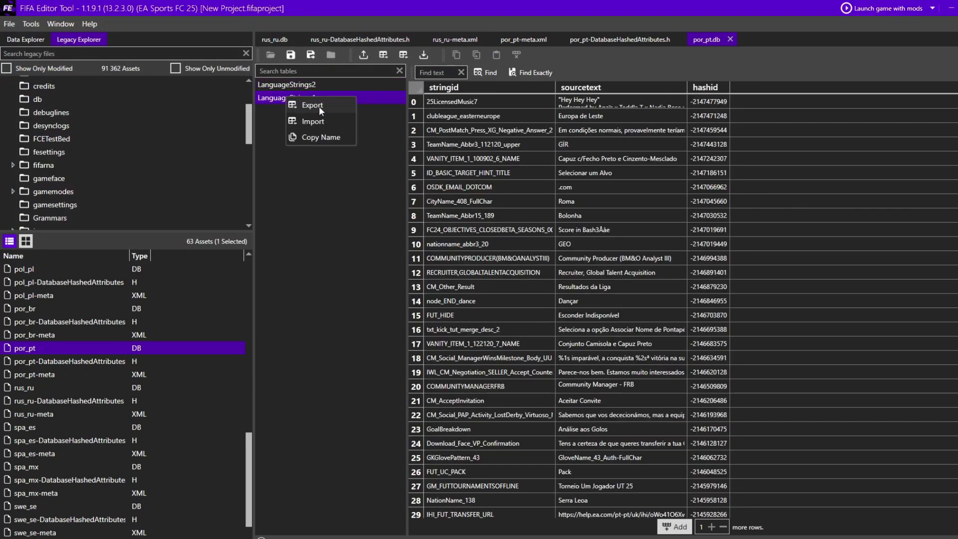
pyautogui.click(319, 106)
pyautogui.click(405, 271)
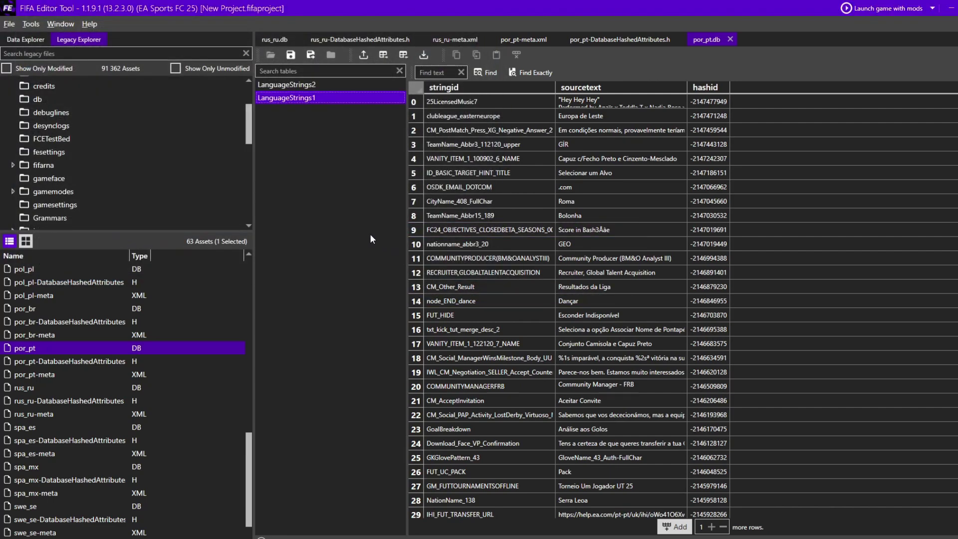
pyautogui.hotkey('alt', 'Tab')
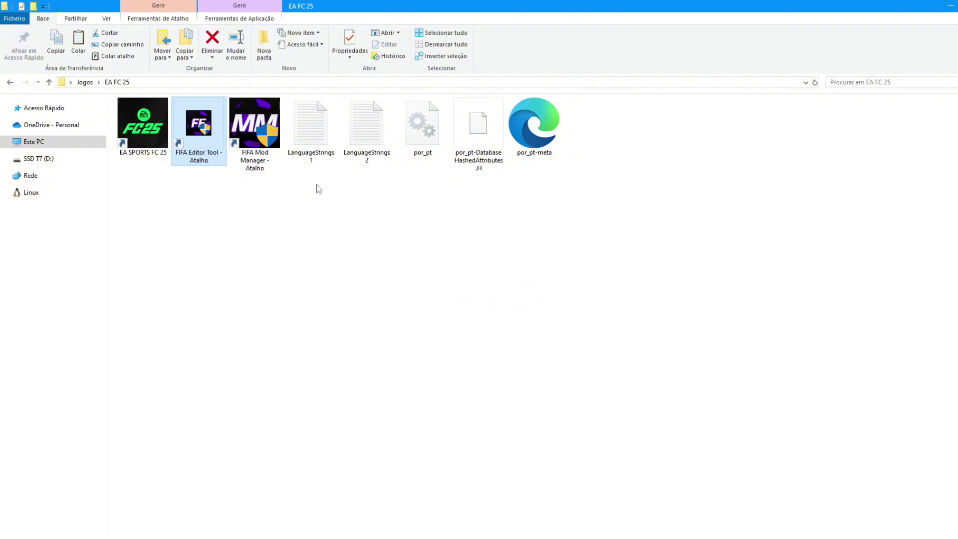
pyautogui.hotkey('alt', 'Tab')
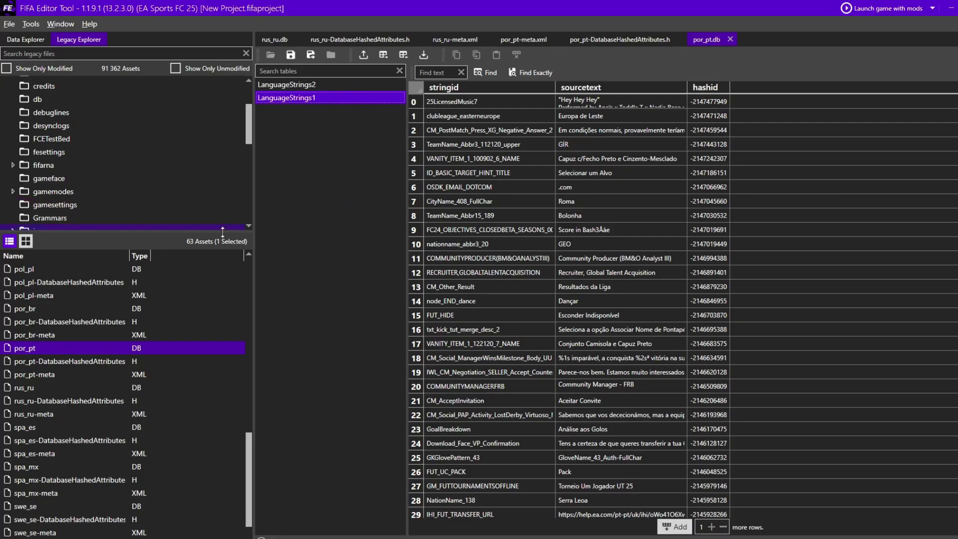
# Import the Portuguese LanguageStrings2 text file into rus_ru's LanguageStrings2 and save.
pyautogui.click(270, 40)
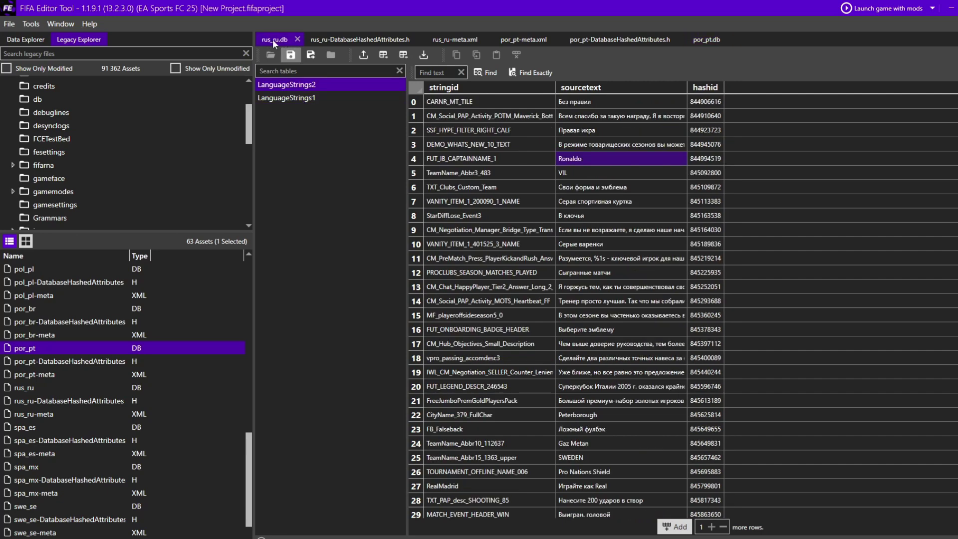
pyautogui.rightClick(298, 84)
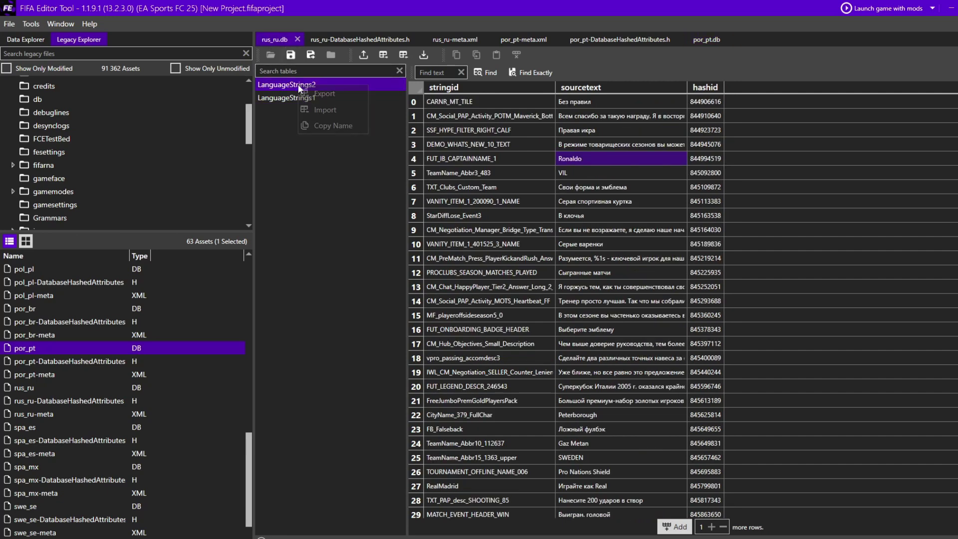
pyautogui.click(321, 109)
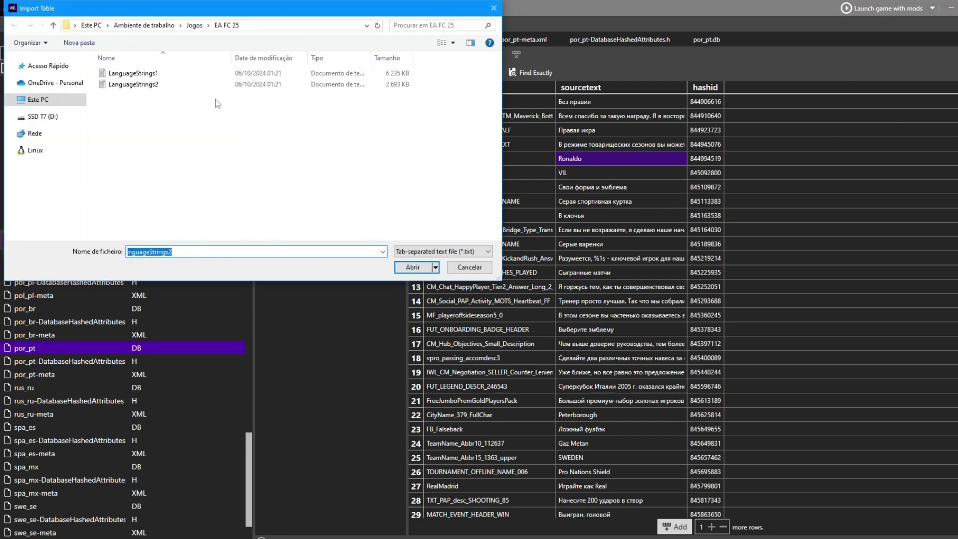
pyautogui.moveTo(239, 15); pyautogui.dragTo(529, 121)
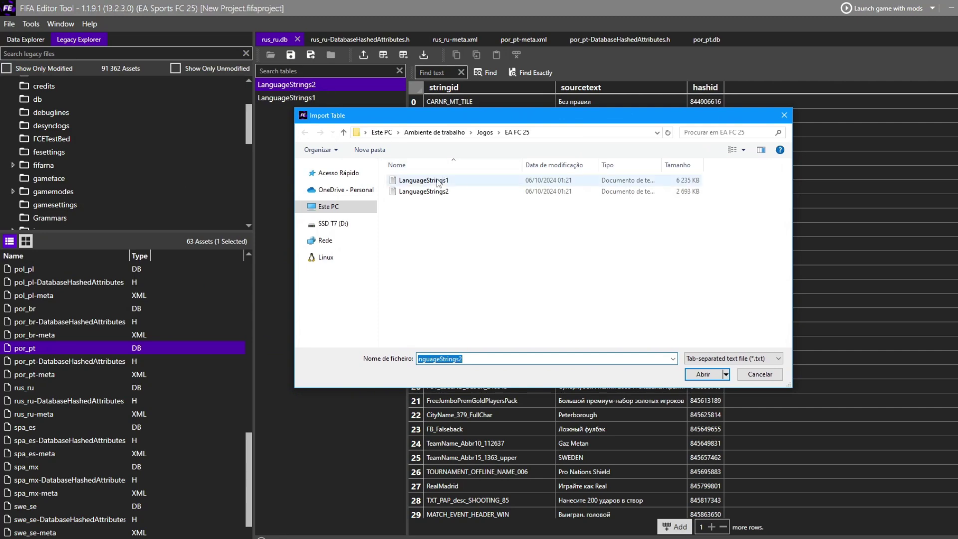
pyautogui.doubleClick(444, 195)
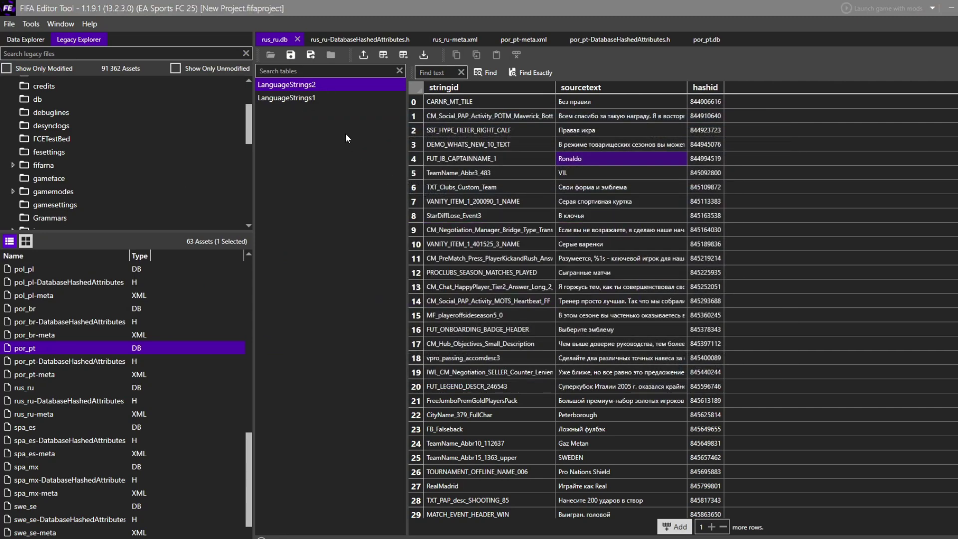
pyautogui.click(291, 56)
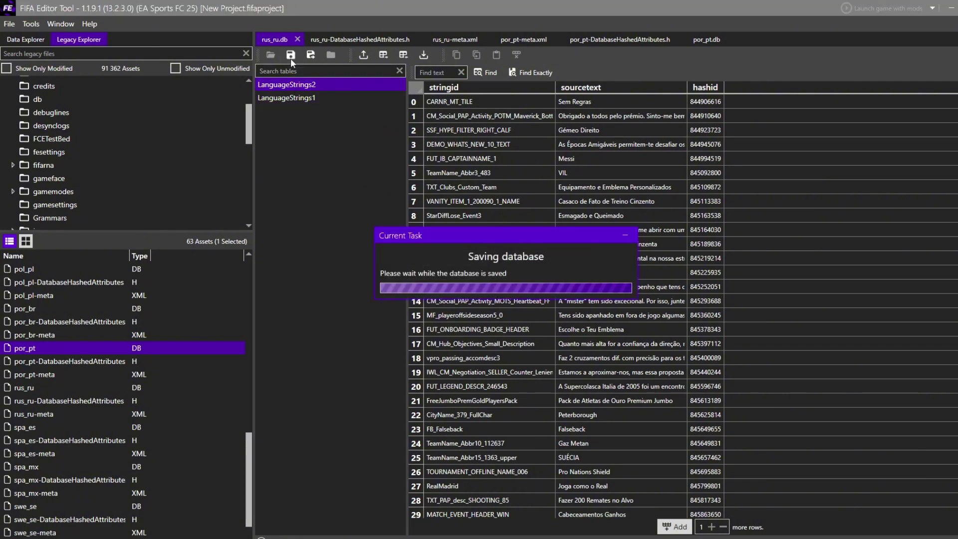
# Import the Portuguese LanguageStrings1 text file into rus_ru's LanguageStrings1 and save.
pyautogui.click(307, 98)
pyautogui.rightClick(307, 101)
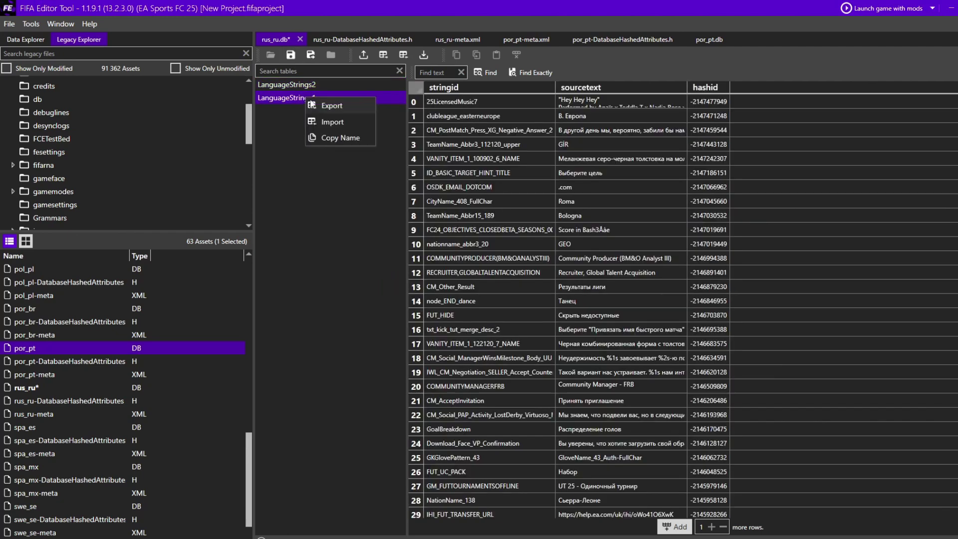
pyautogui.click(333, 122)
pyautogui.doubleClick(448, 180)
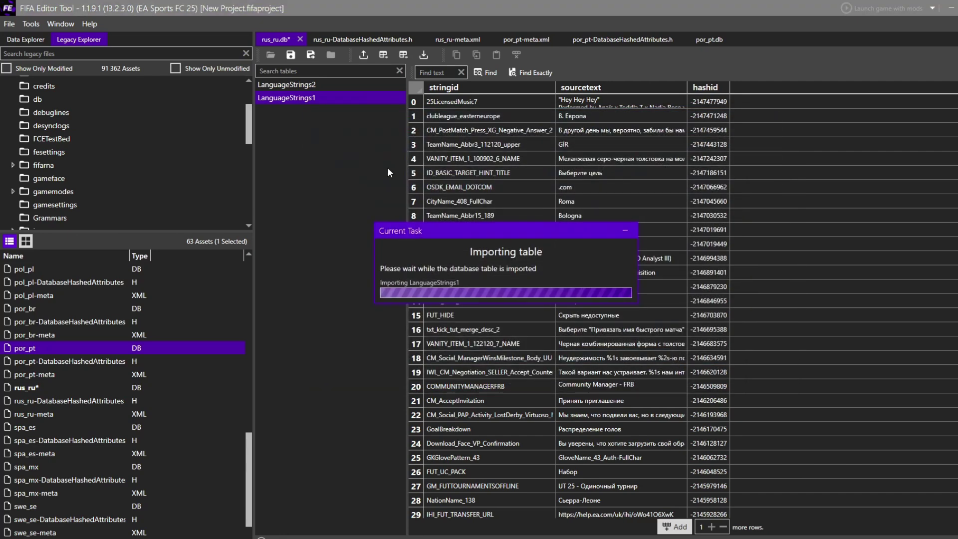
pyautogui.click(290, 56)
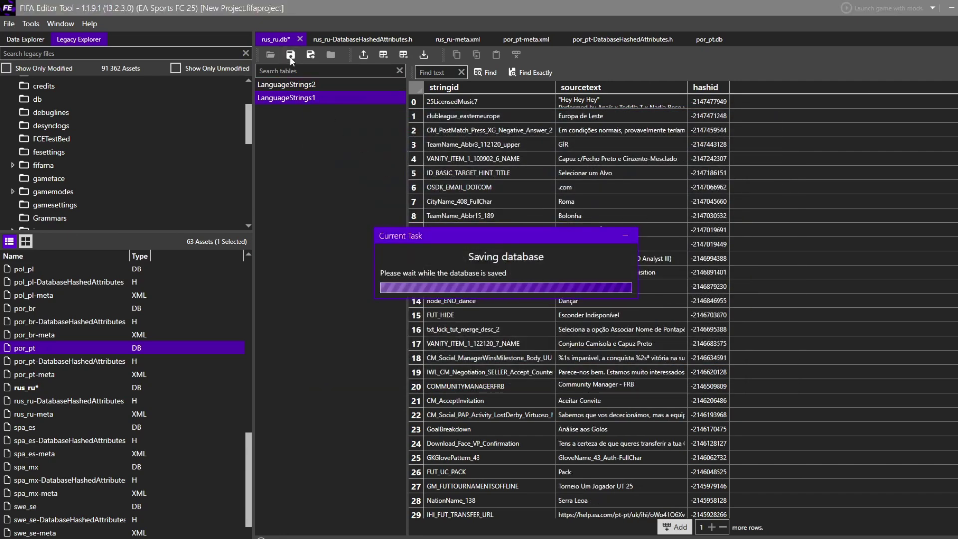
pyautogui.click(349, 39)
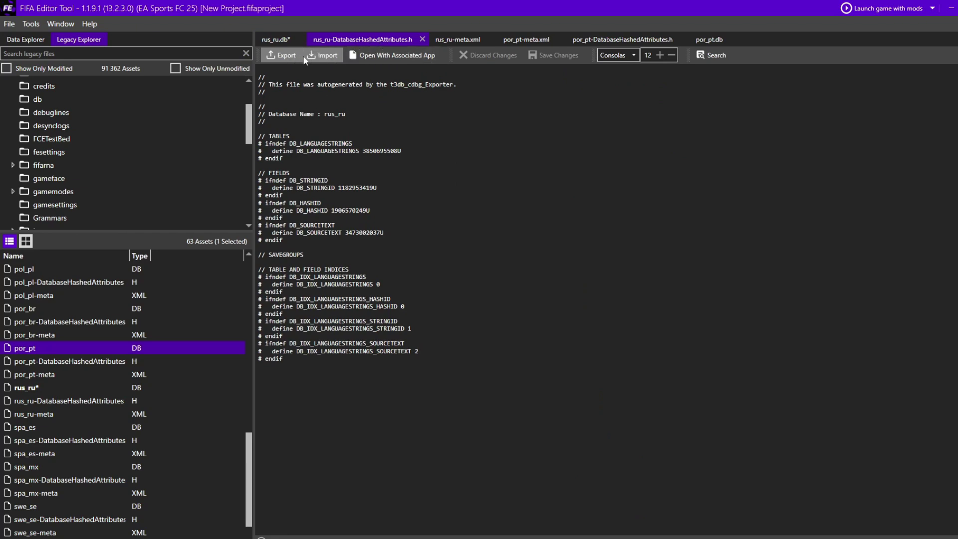
# Save the rus_ru hashed-attributes header with the por_pt definitions, skipping the project save.
pyautogui.click(333, 56)
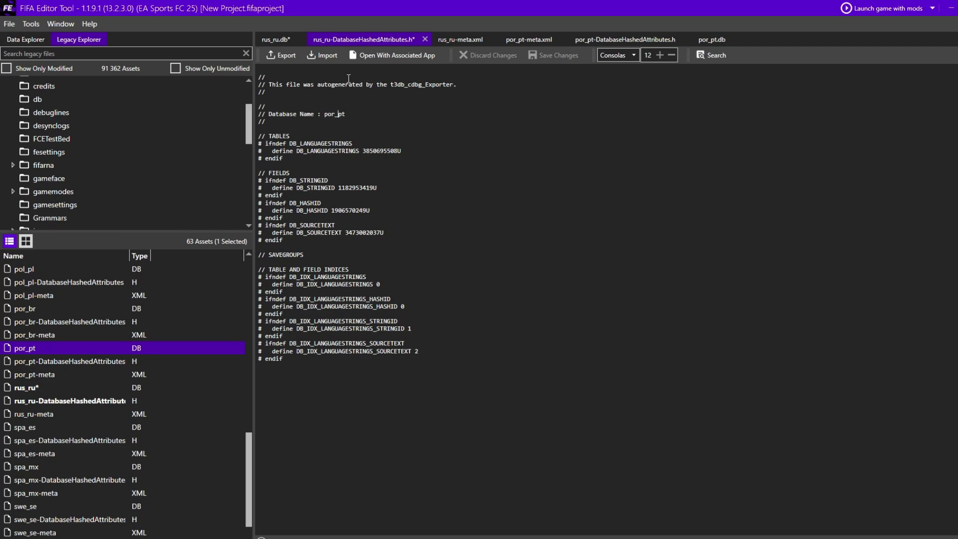
pyautogui.hotkey('ctrl', 's')
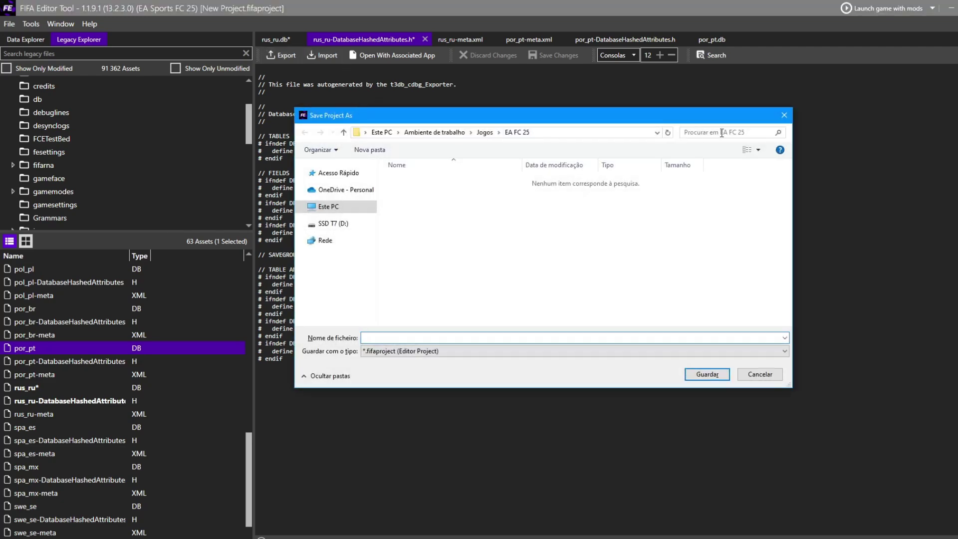
pyautogui.click(783, 115)
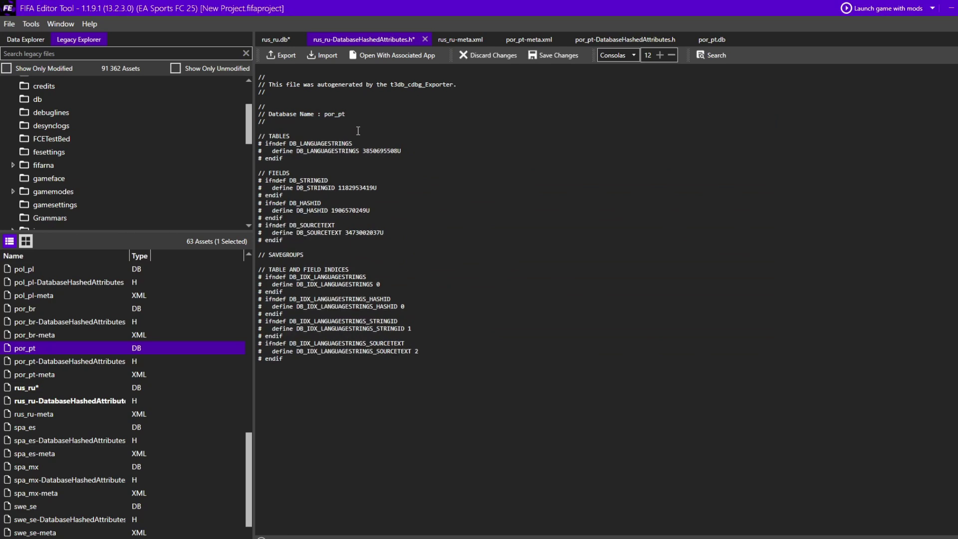
pyautogui.click(553, 56)
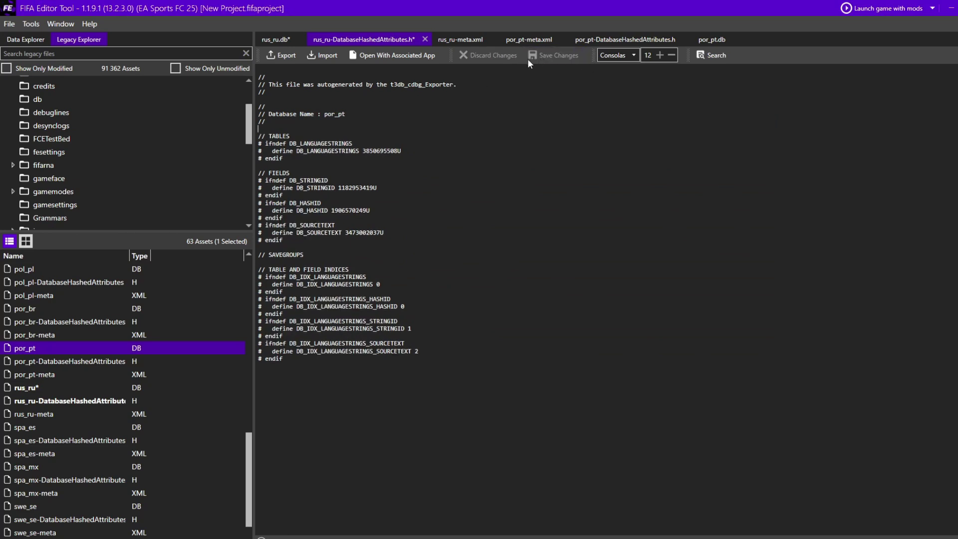
# Make a trivial edit after the </index> line in rus_ru-meta.xml and save it.
pyautogui.click(455, 39)
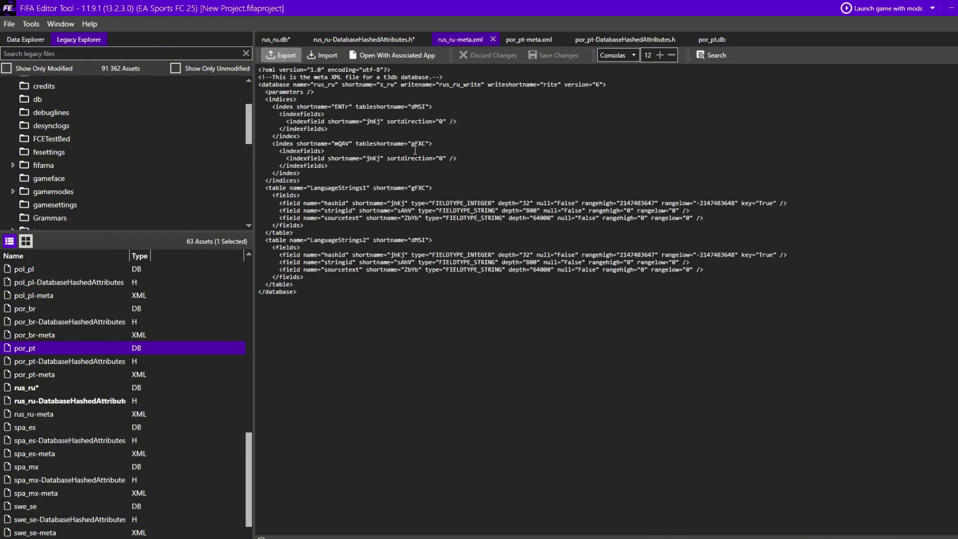
pyautogui.click(431, 170)
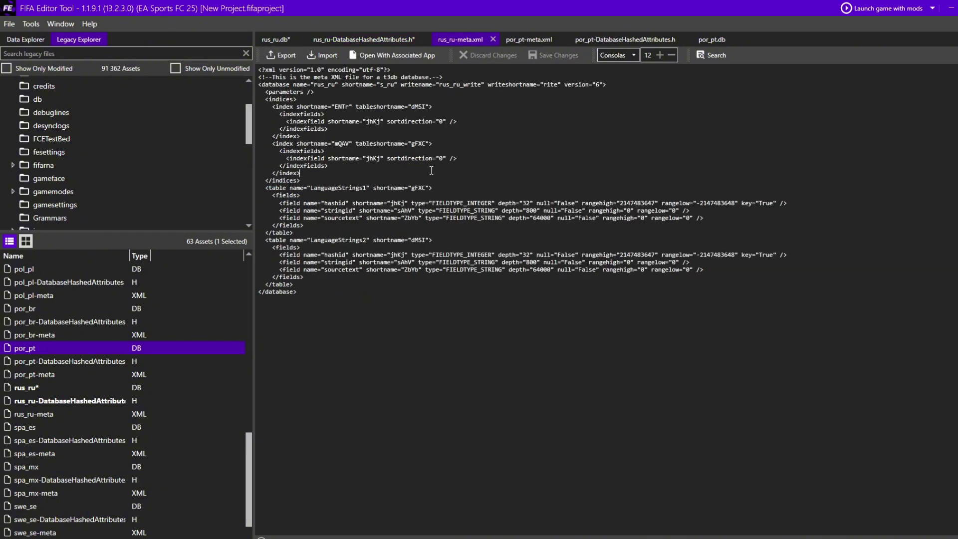
pyautogui.press('Return')
pyautogui.press('BackSpace')
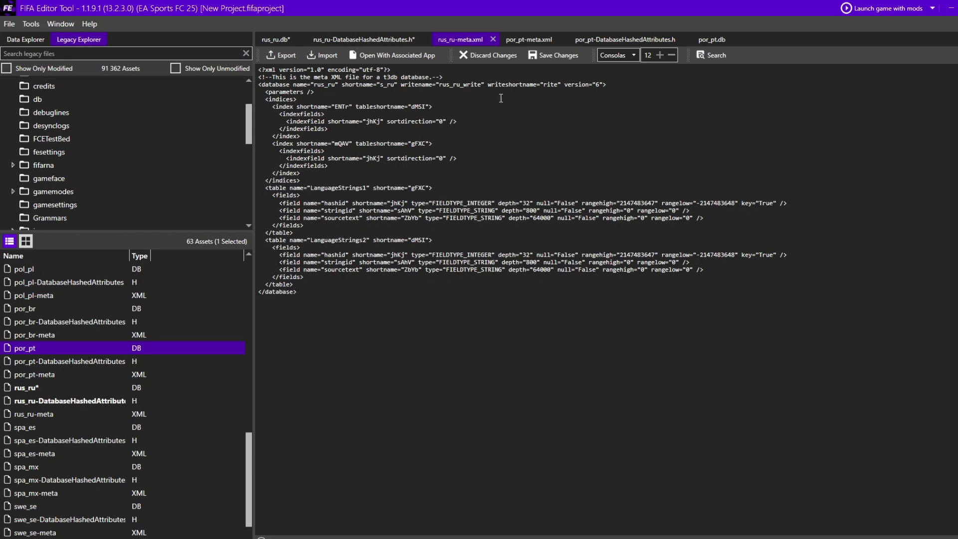
pyautogui.click(558, 58)
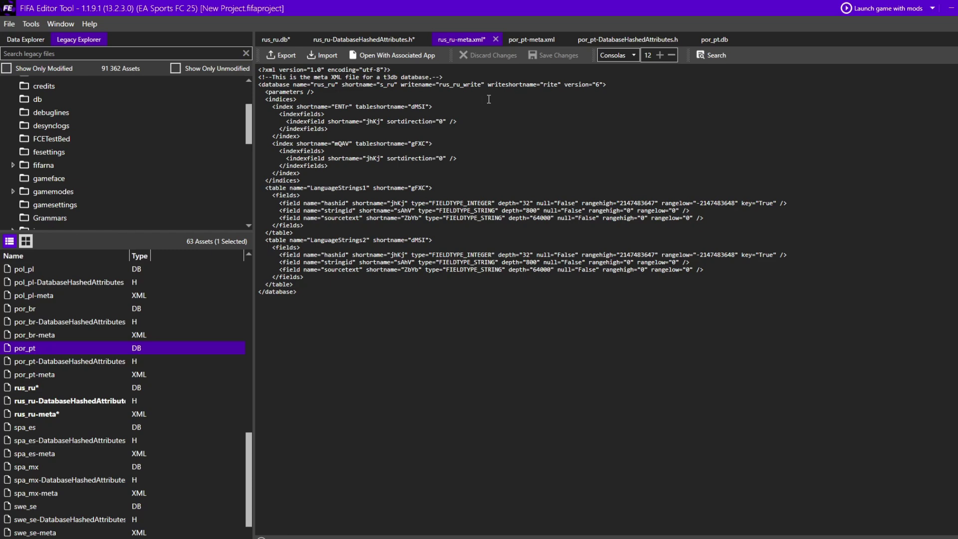
# Start a mod export, entering an author with category Other and sub-category Gameplay.
pyautogui.click(7, 26)
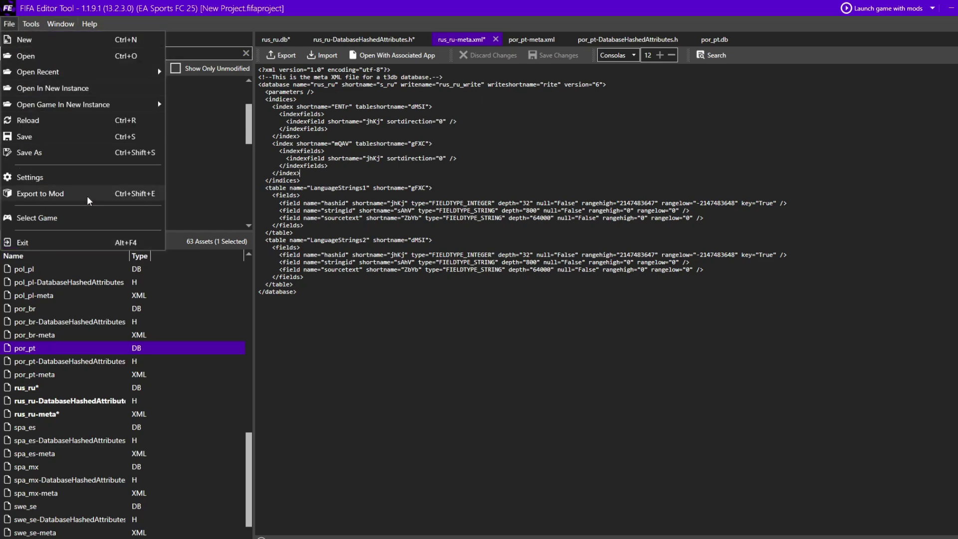
pyautogui.click(55, 194)
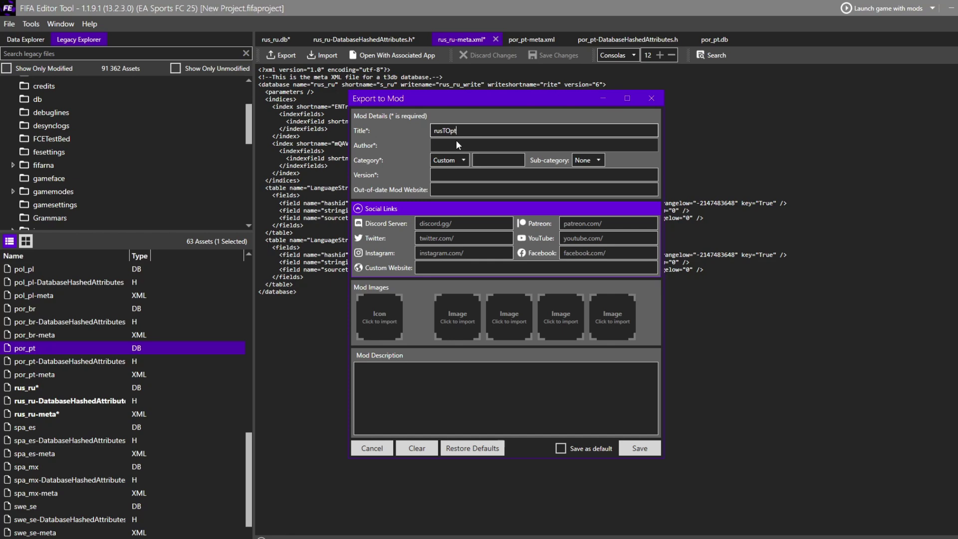
pyautogui.click(456, 145)
pyautogui.write('dasda')
pyautogui.click(457, 160)
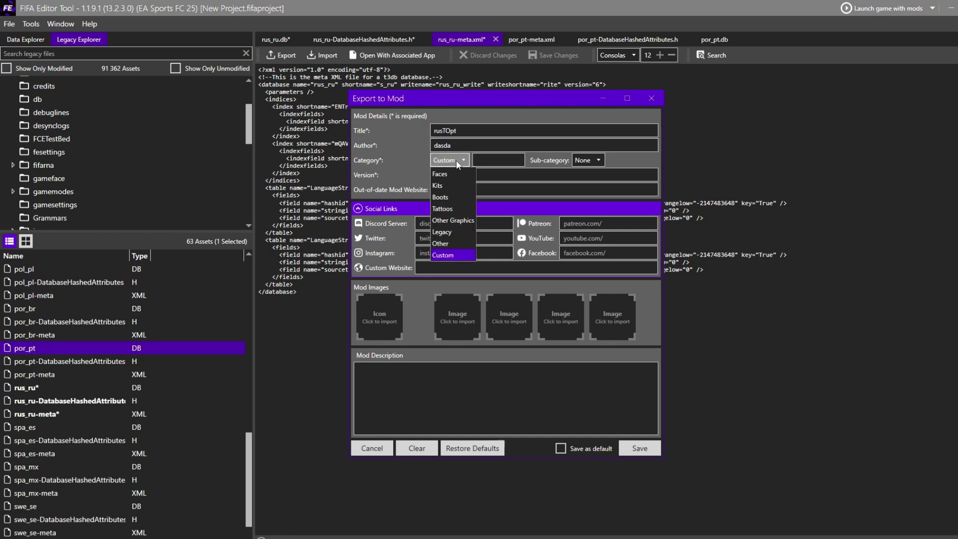
pyautogui.click(440, 244)
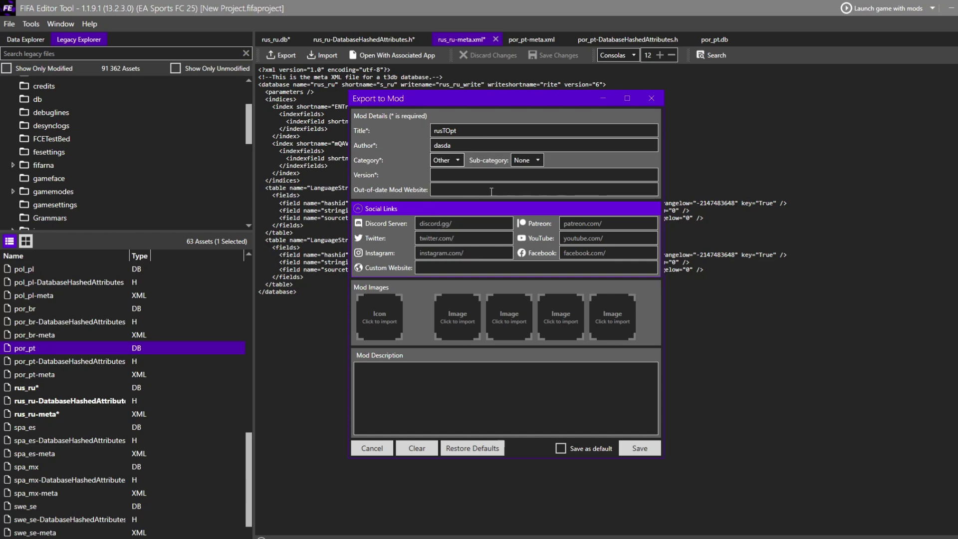
pyautogui.click(531, 159)
pyautogui.click(525, 184)
# Set the mod version to 123 and save the .fifamod file as 'ptbr'.
pyautogui.click(460, 175)
pyautogui.write('123')
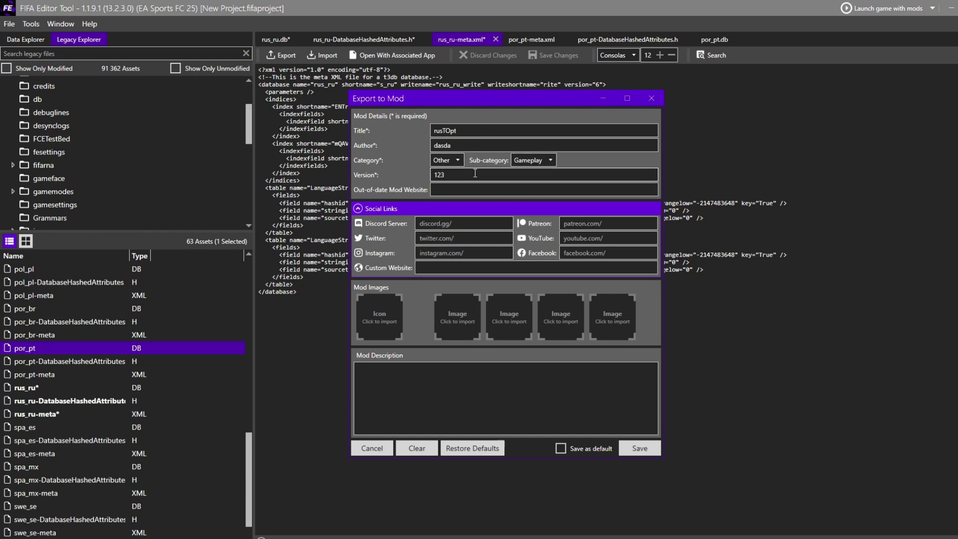
pyautogui.click(640, 448)
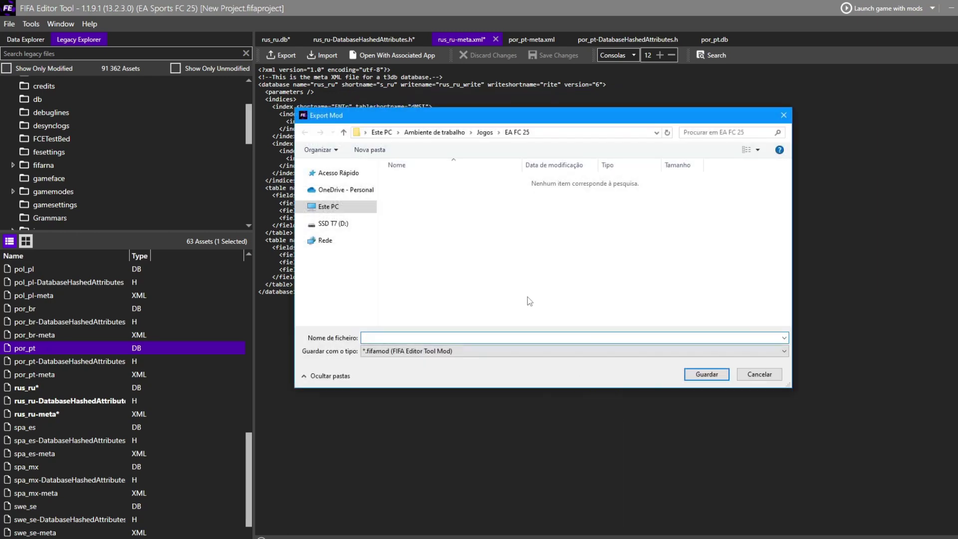
pyautogui.write('pt')
pyautogui.write('br')
pyautogui.press('Return')
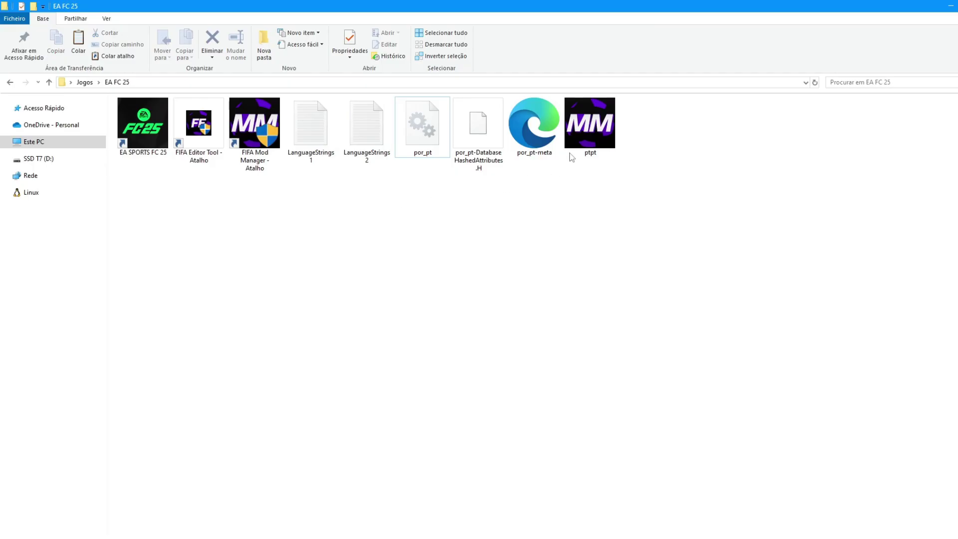
# Open the ptpt mod file in FIFA Mod Manager and move the window left.
pyautogui.click(588, 131)
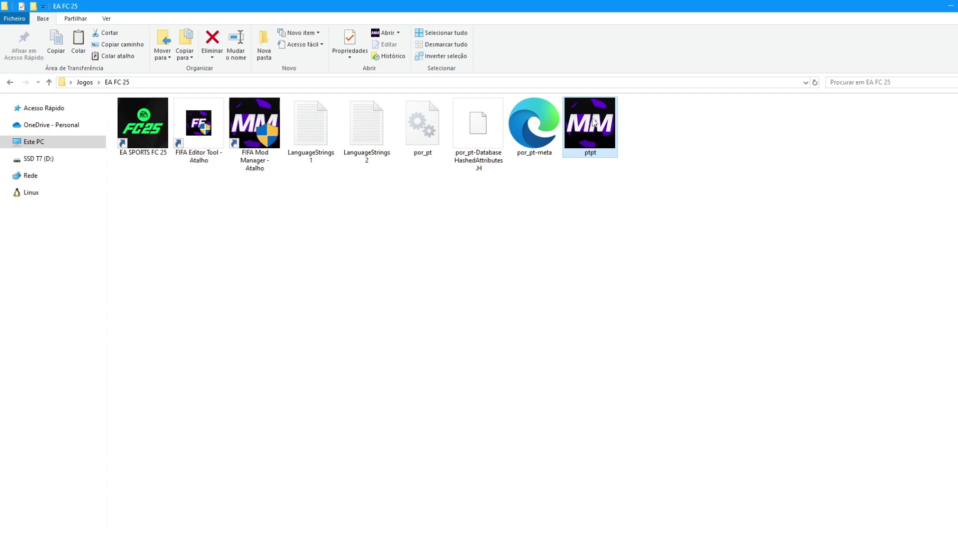
pyautogui.doubleClick(593, 122)
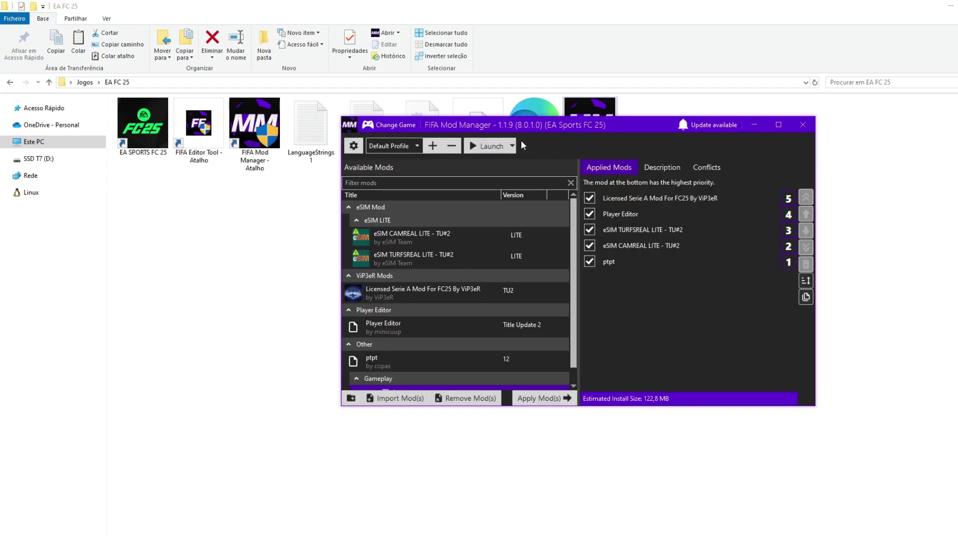
pyautogui.moveTo(521, 134); pyautogui.dragTo(420, 125)
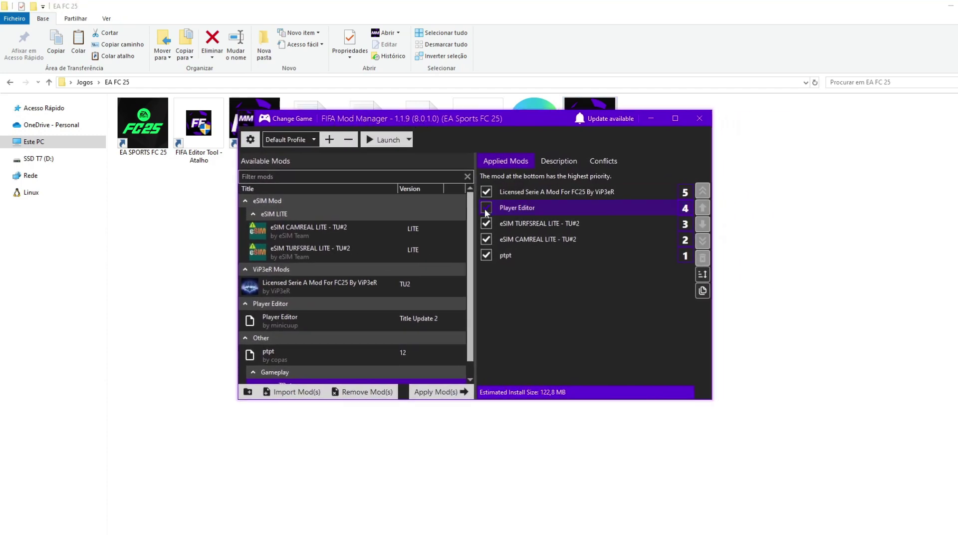
# Apply rusTOpt, disable the old ptpt mod, and launch the game.
pyautogui.scroll(-1, 471, 220)
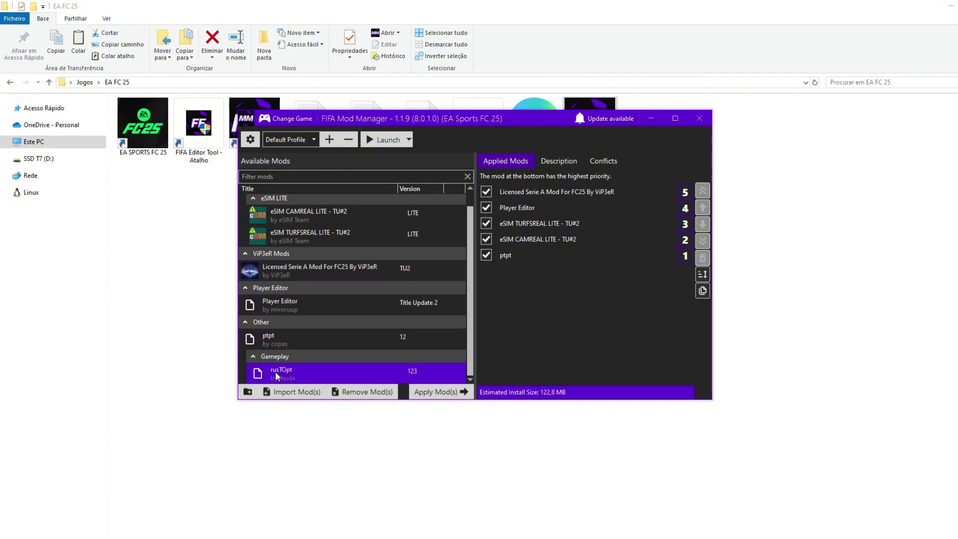
pyautogui.click(439, 392)
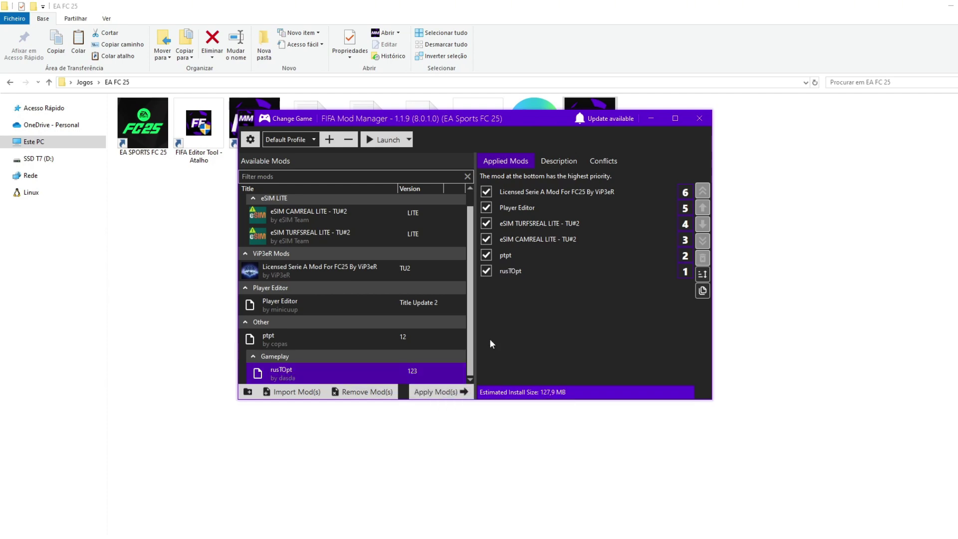
pyautogui.click(490, 256)
pyautogui.click(396, 142)
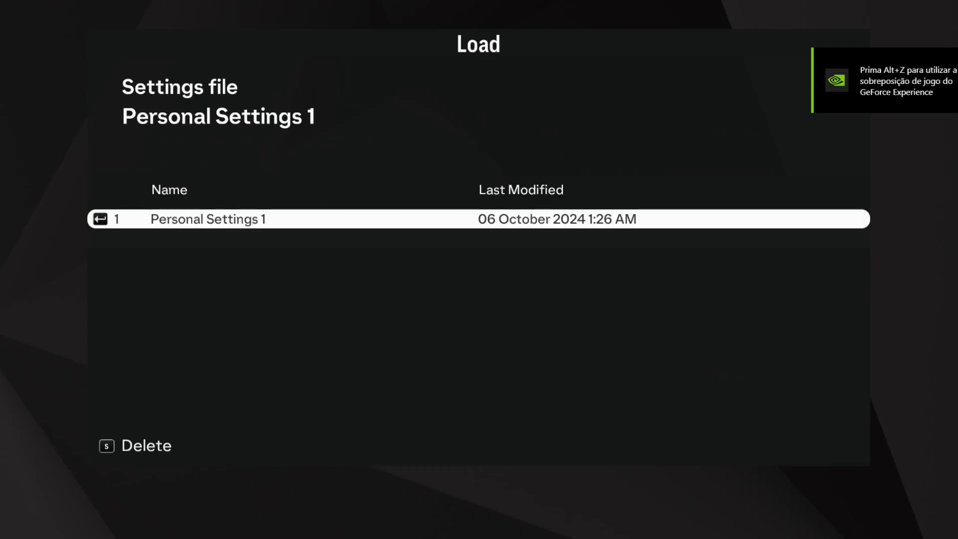
# Load the Personal Settings 1 file, skip the intro, and continue without EA servers.
pyautogui.press('Return')
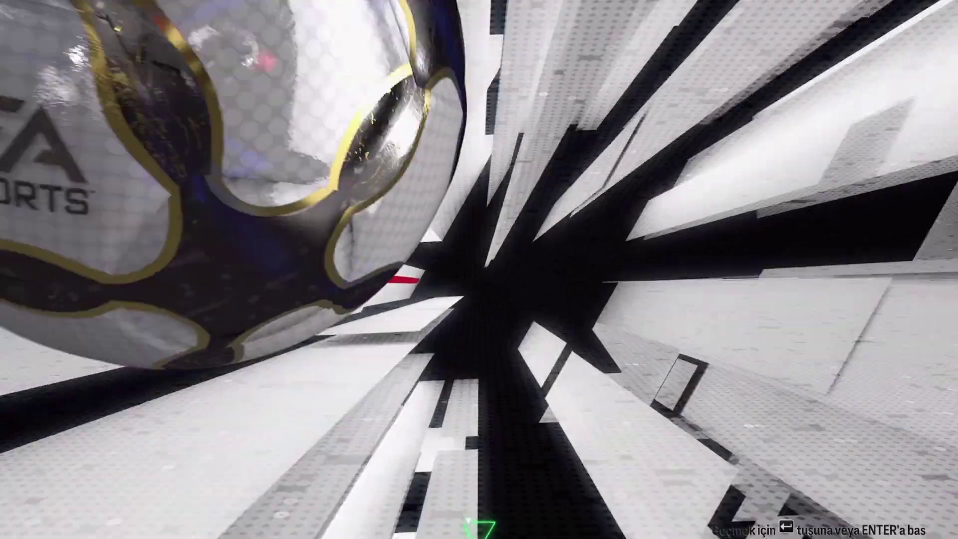
pyautogui.press('Return')
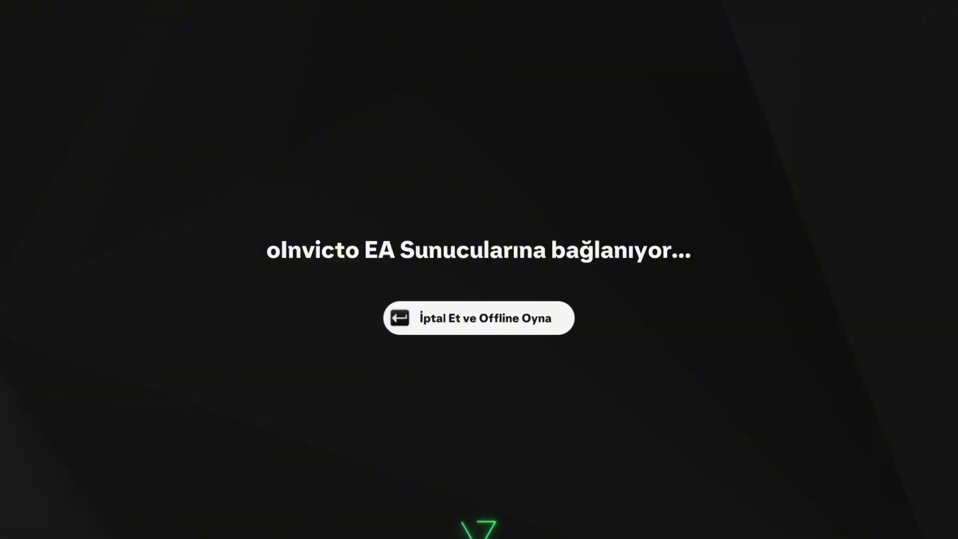
pyautogui.press('Return')
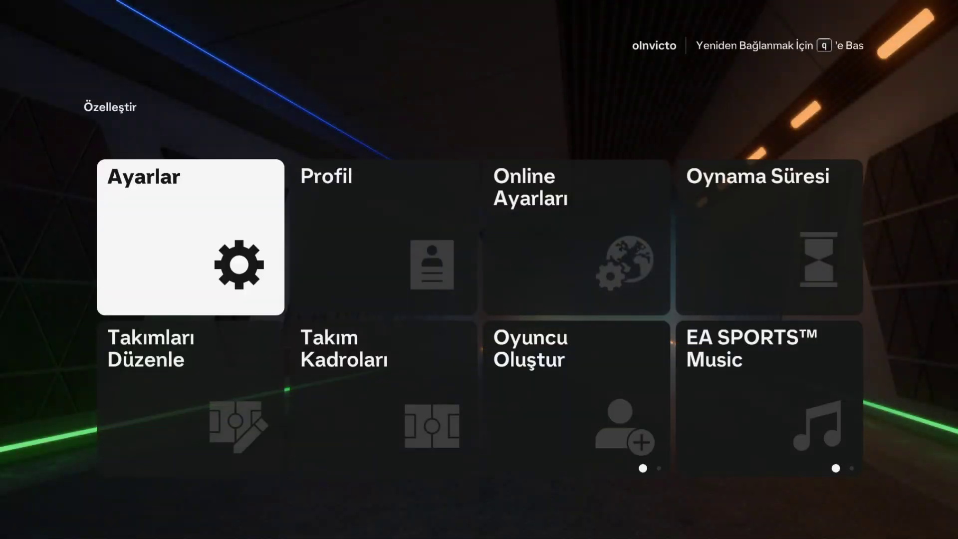
# In Ayarlar, change the game language to Русский язык and confirm.
pyautogui.press('Right')
pyautogui.press('Left')
pyautogui.press('Return')
pyautogui.press('Right')
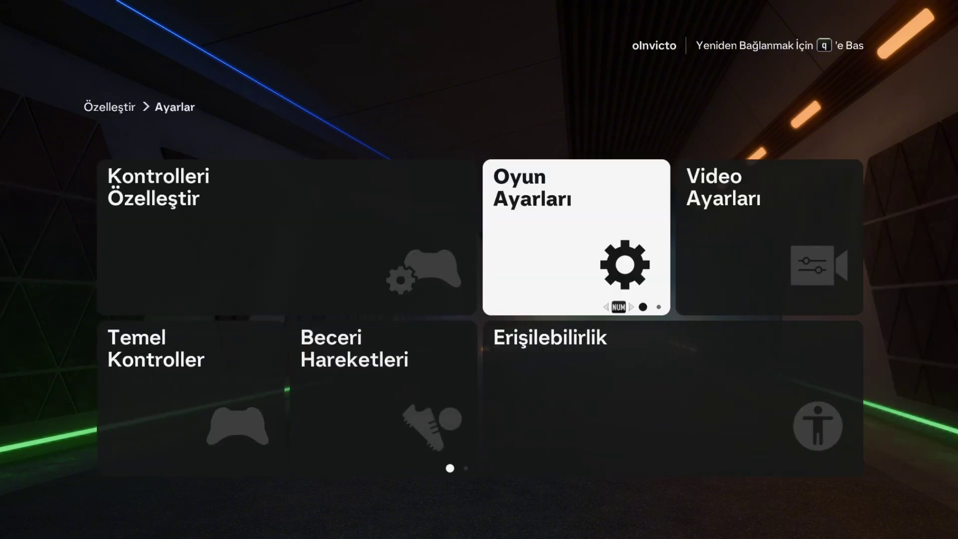
pyautogui.press('Return')
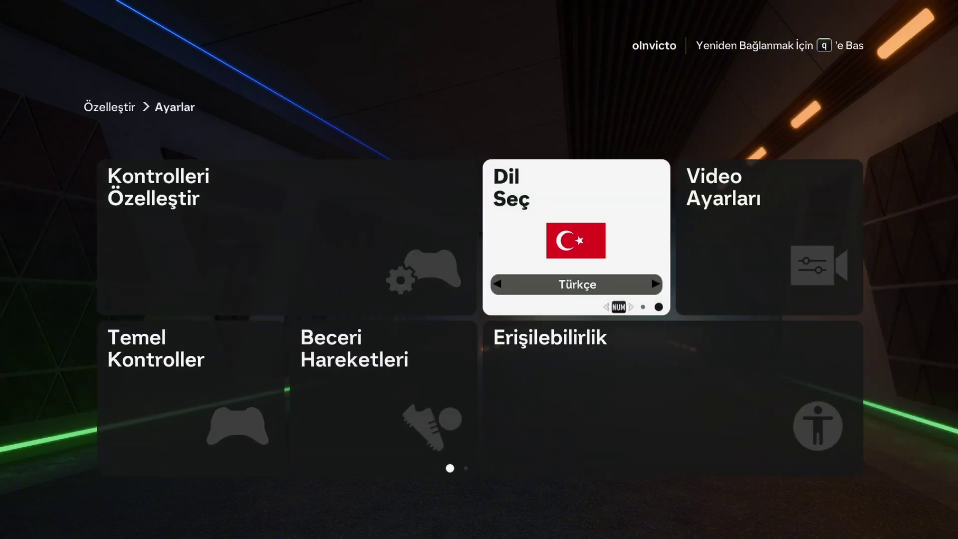
pyautogui.press('Right')
pyautogui.press('Right')
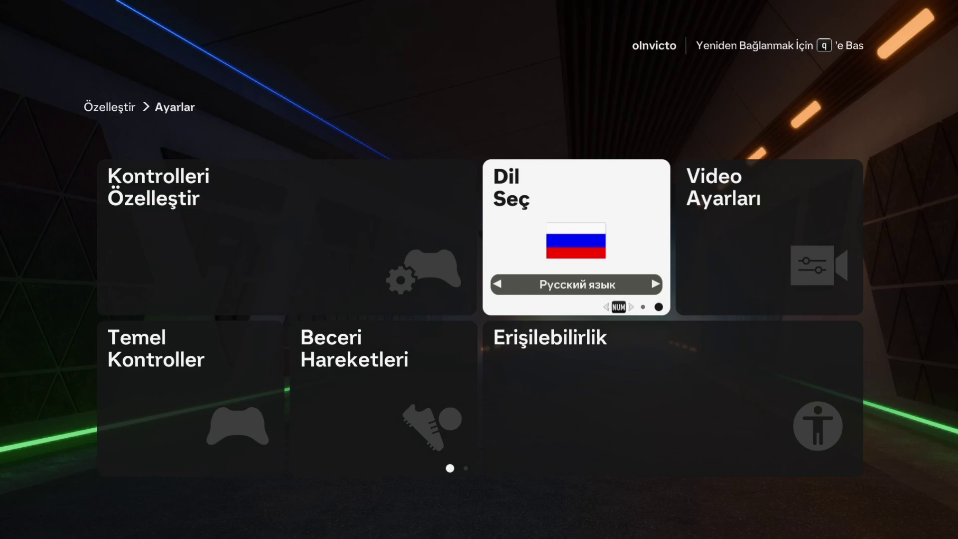
pyautogui.press('Return')
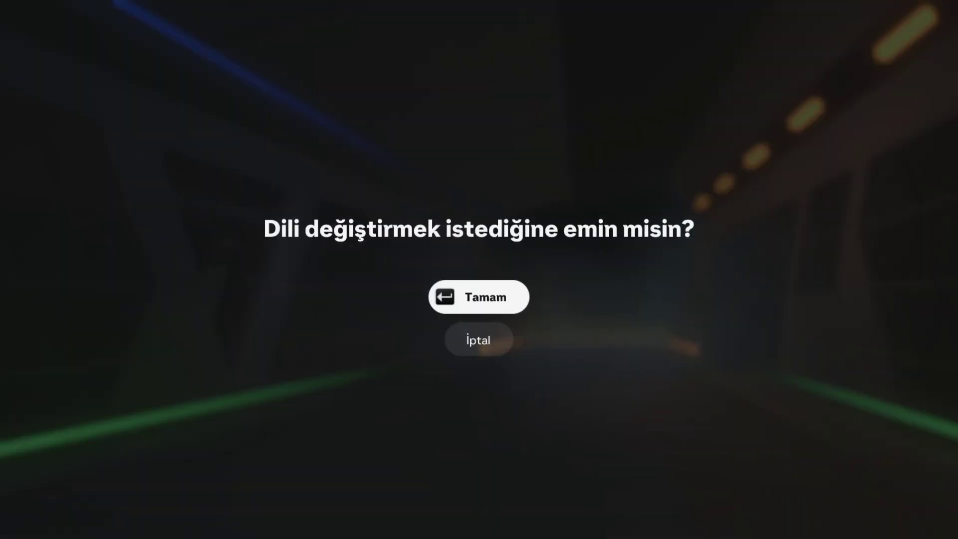
pyautogui.press('Return')
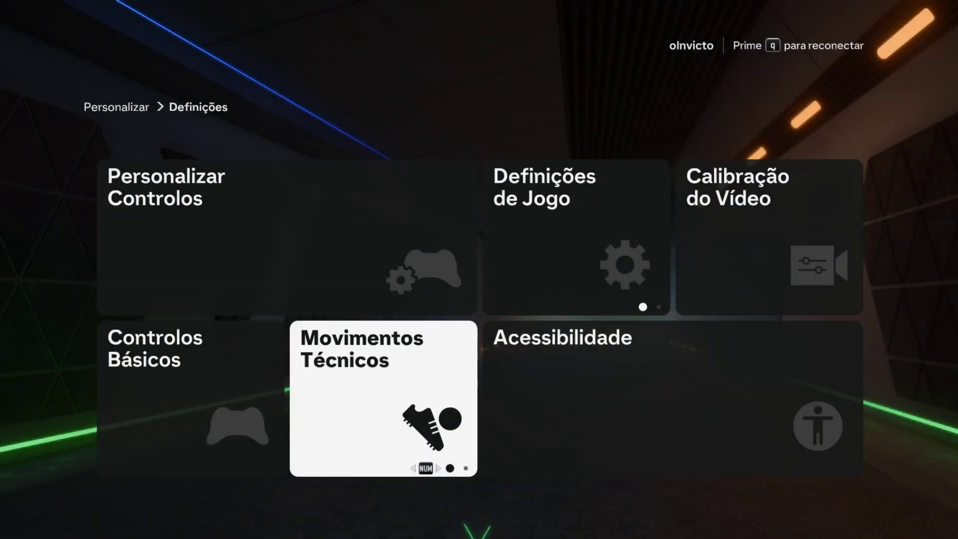
# Return to the main menu, now displayed in Portuguese.
pyautogui.press('Up')
pyautogui.press('Right')
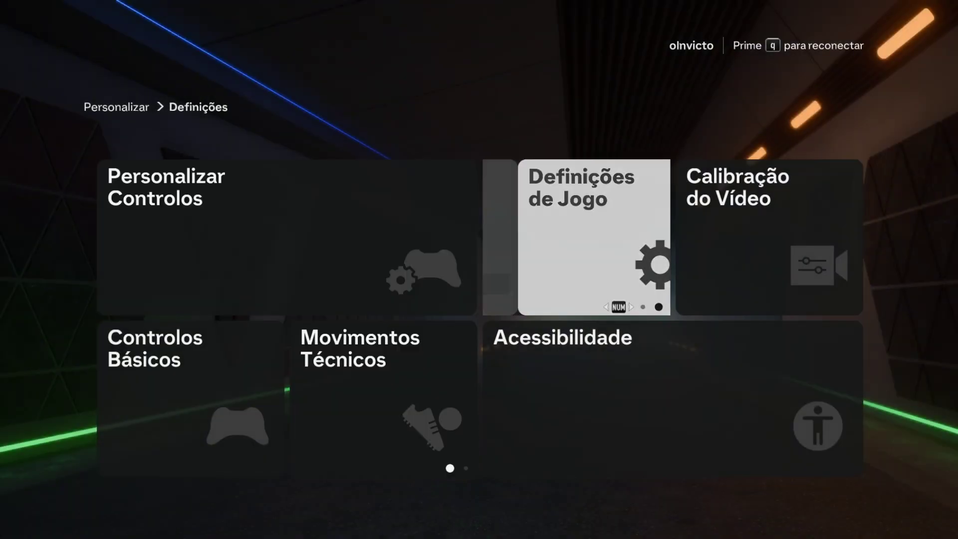
pyautogui.press('Escape')
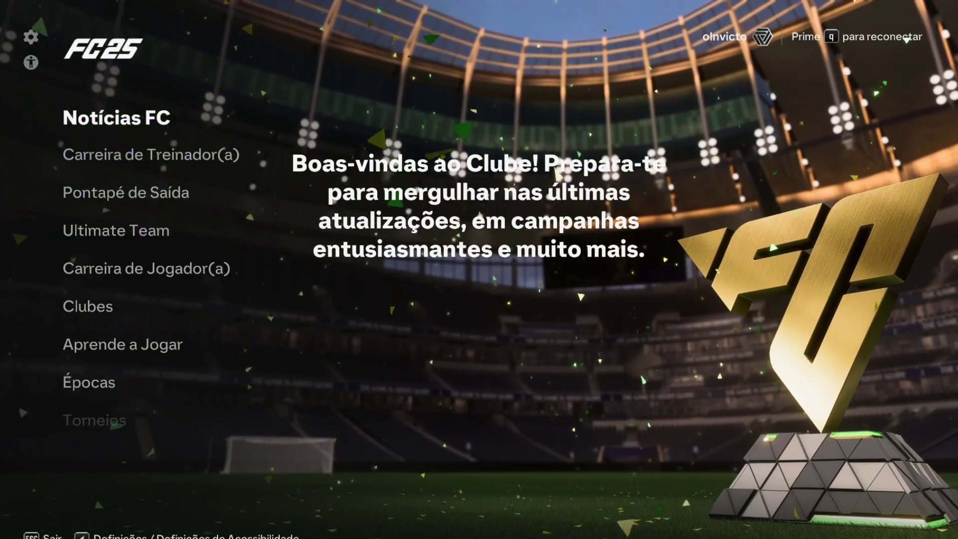